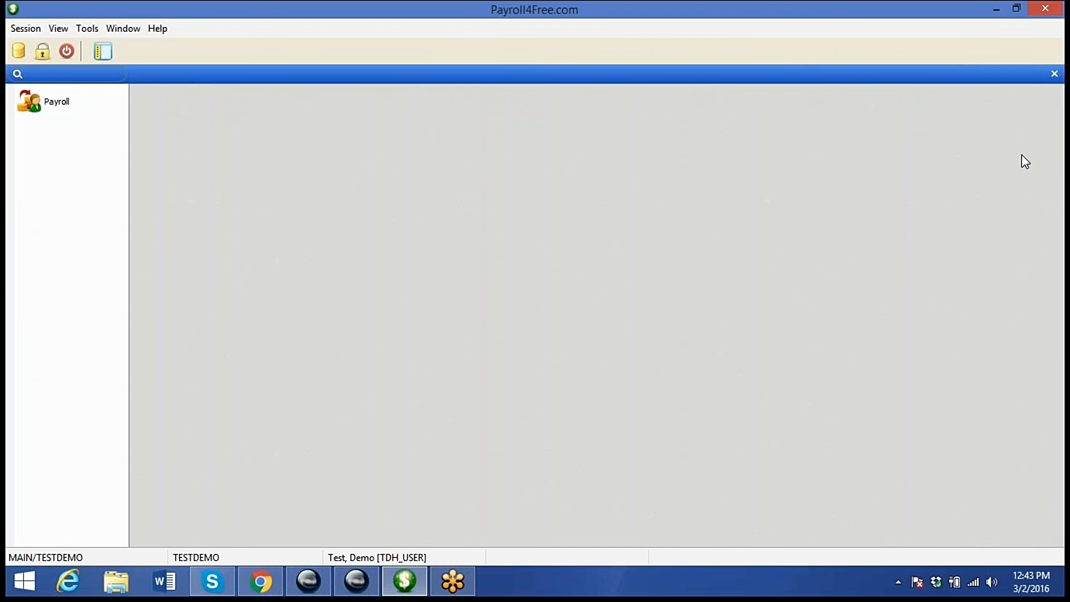
- Open the payroll employee list from employee setup and start a new employee record
left_click(50, 108)
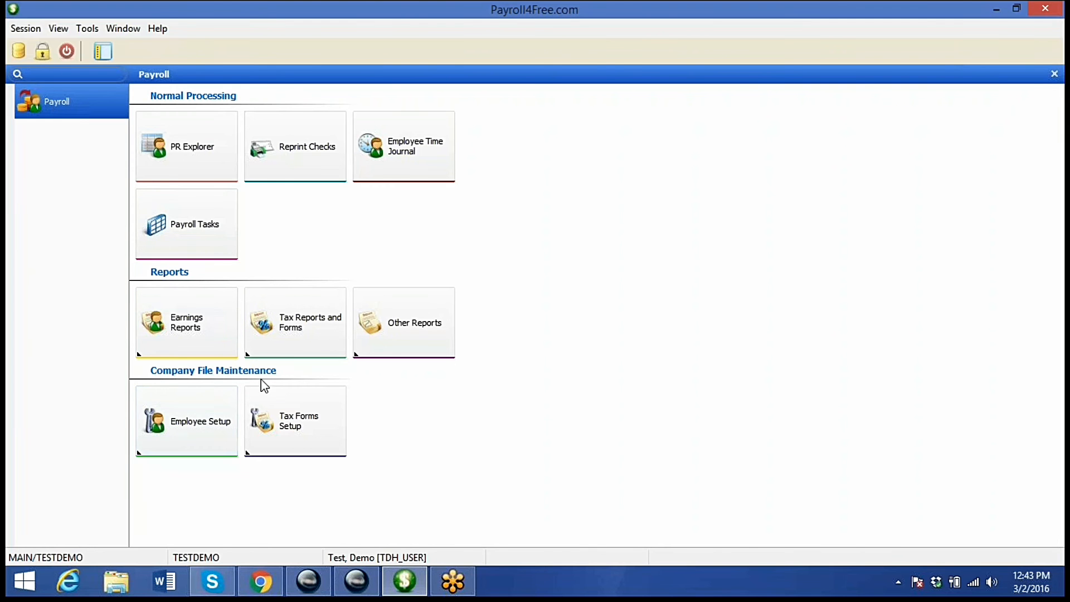
left_click(185, 428)
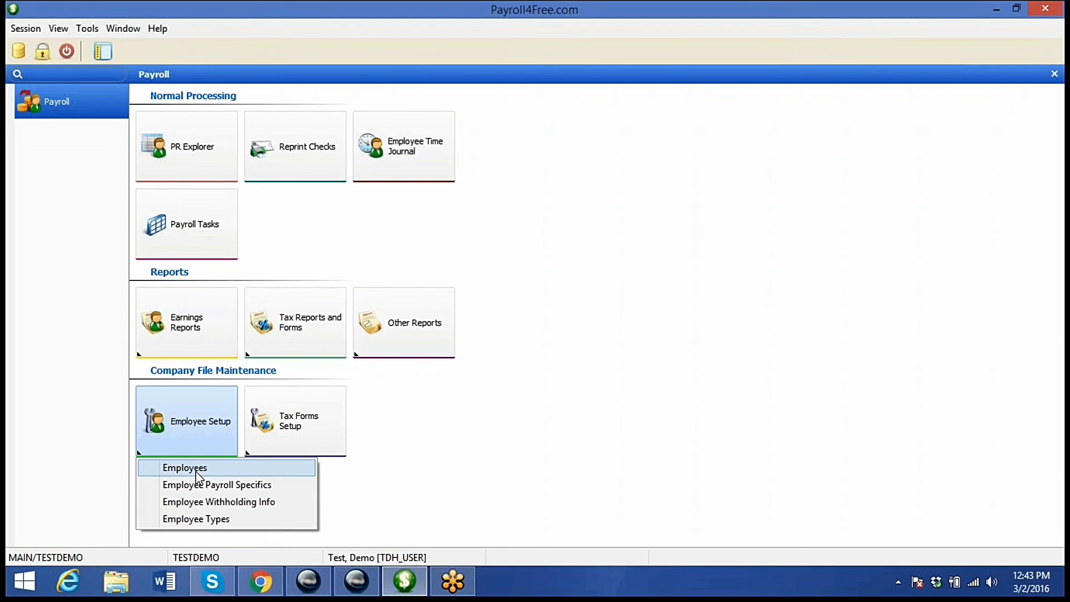
left_click(196, 475)
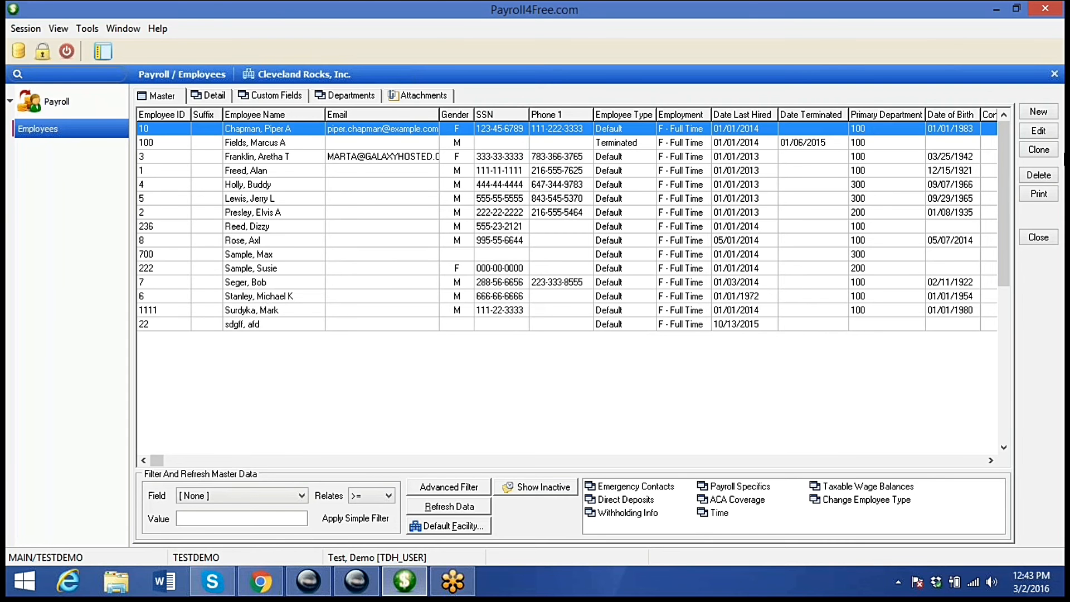
left_click(1051, 113)
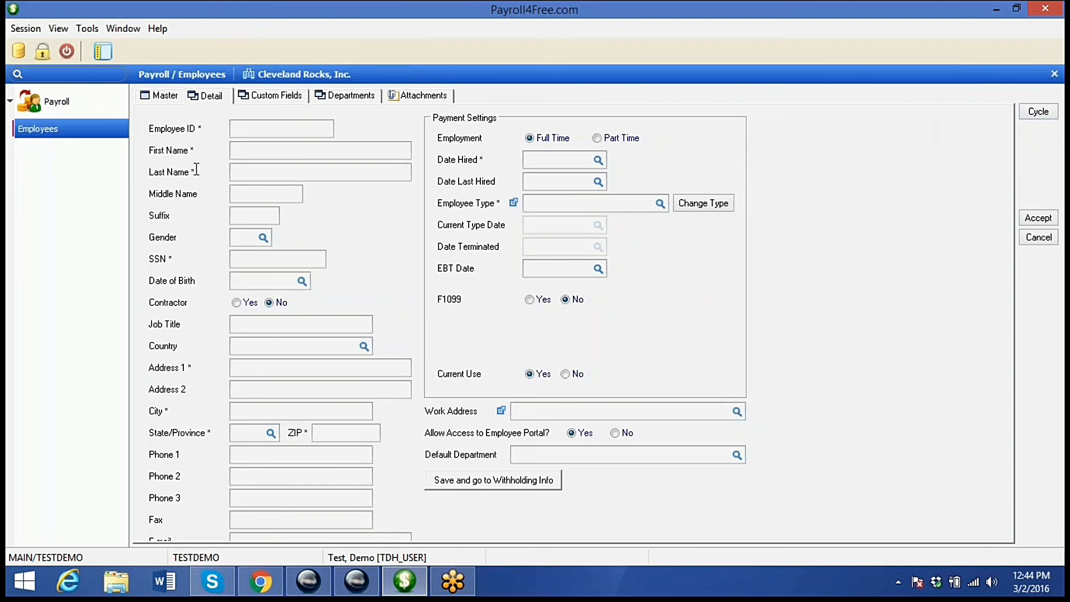
- Enter the employee ID and the employee's first and last name in the new record
left_click(242, 127)
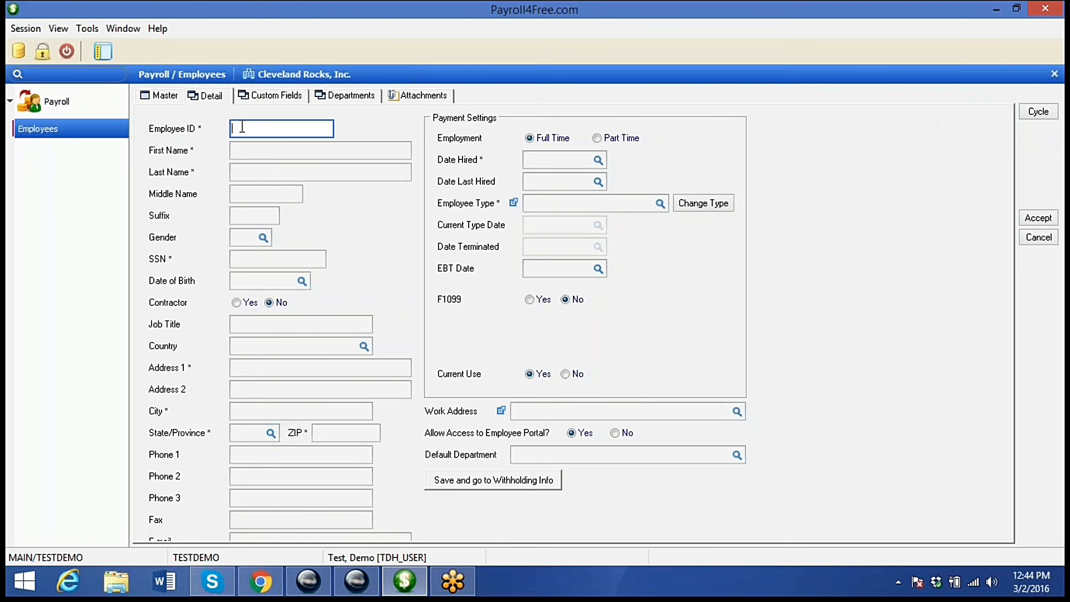
type("88888")
left_click(252, 150)
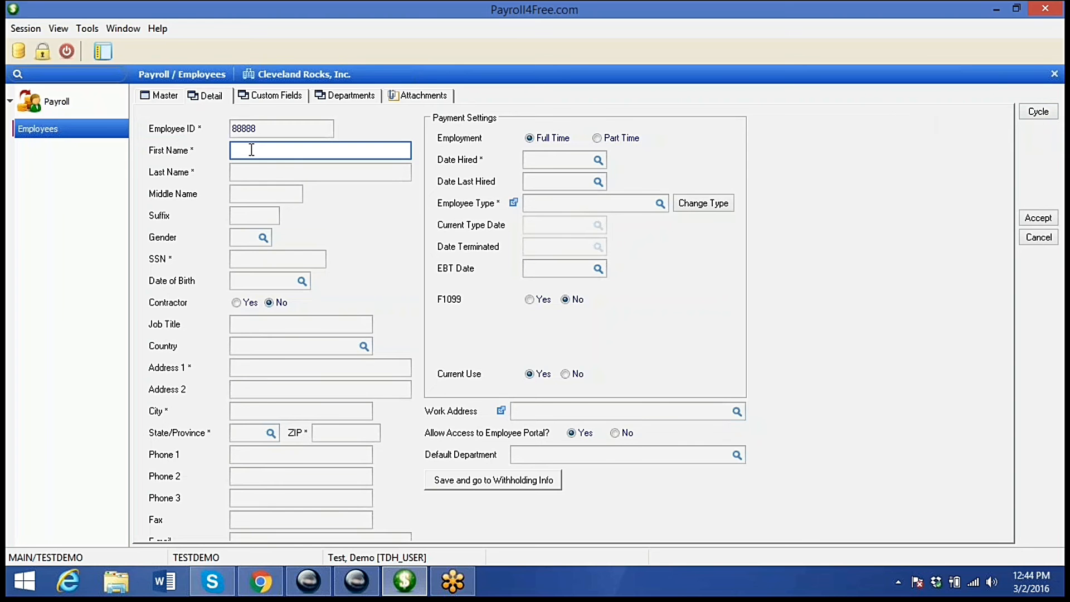
type("Mickey")
key("Tab")
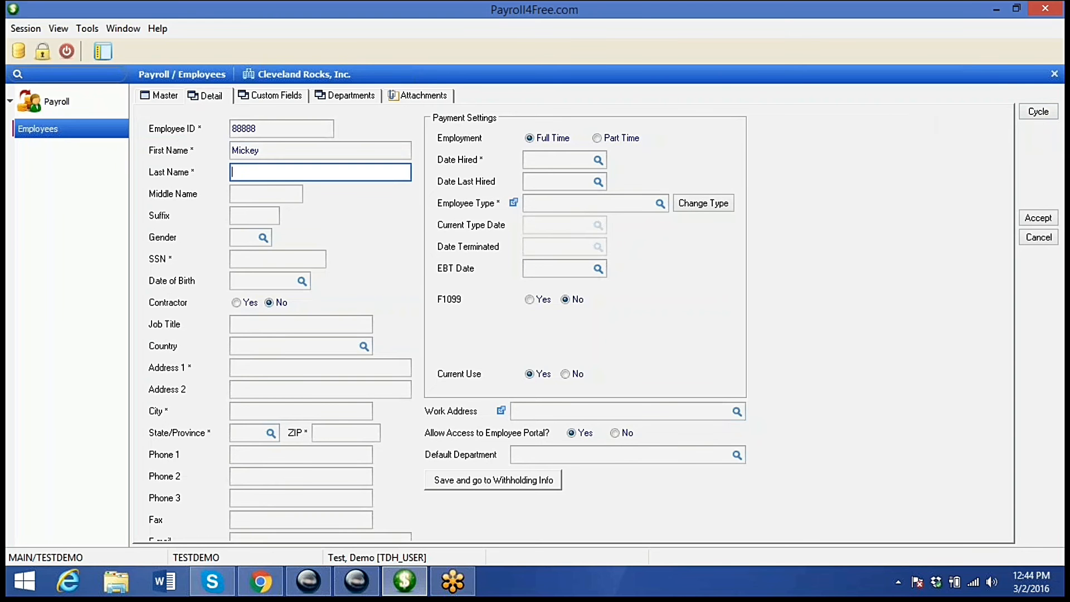
type("Mouse")
- Set the employee's gender to M - Male
left_click(245, 236)
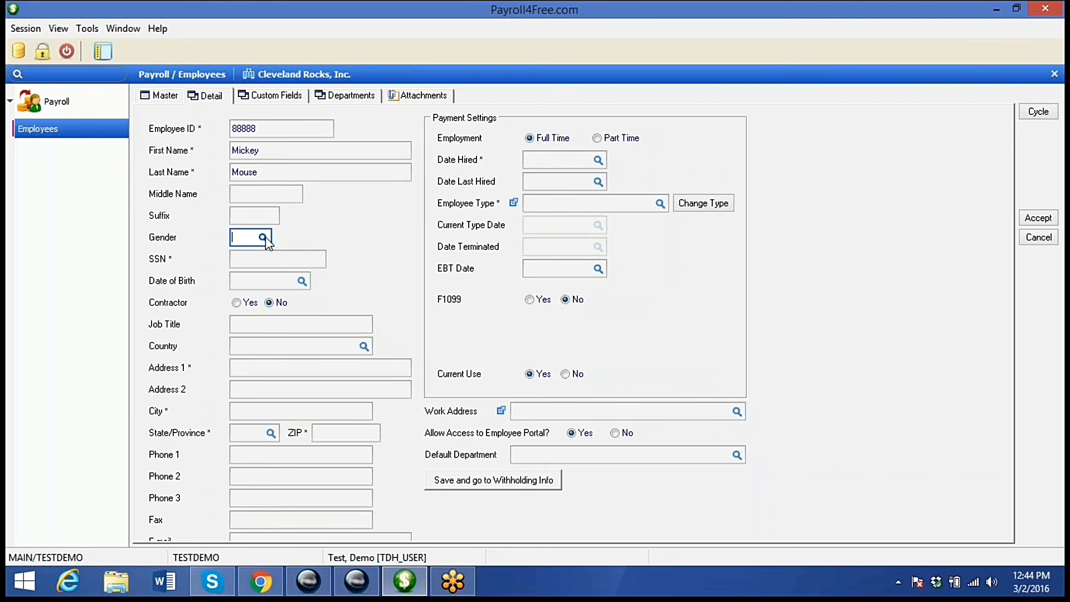
left_click(263, 238)
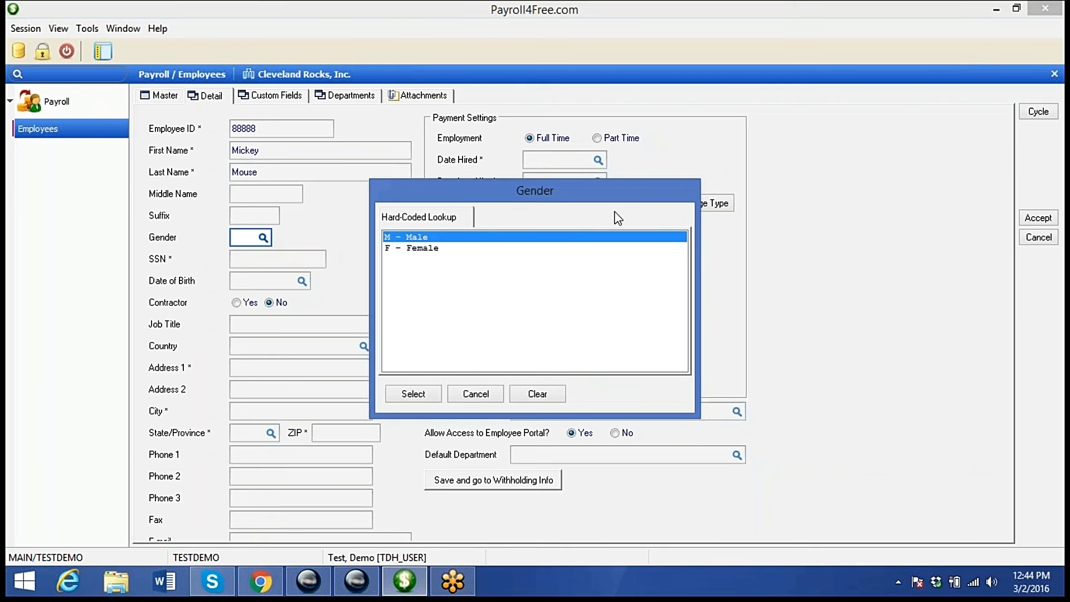
double_click(422, 239)
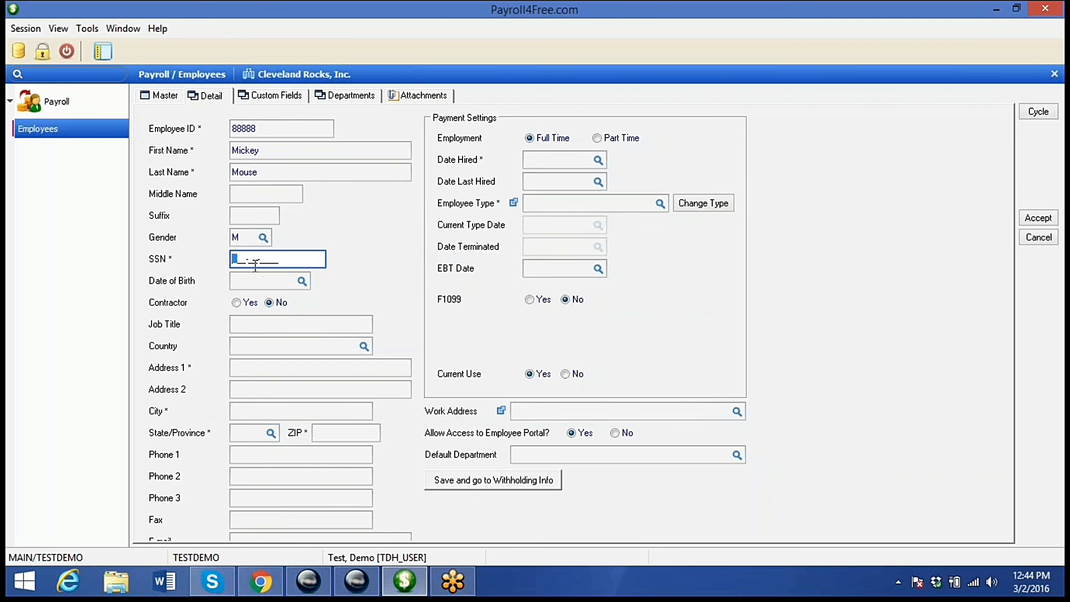
- Enter the employee's Social Security number and date of birth
type("123-45-5684")
left_click(254, 284)
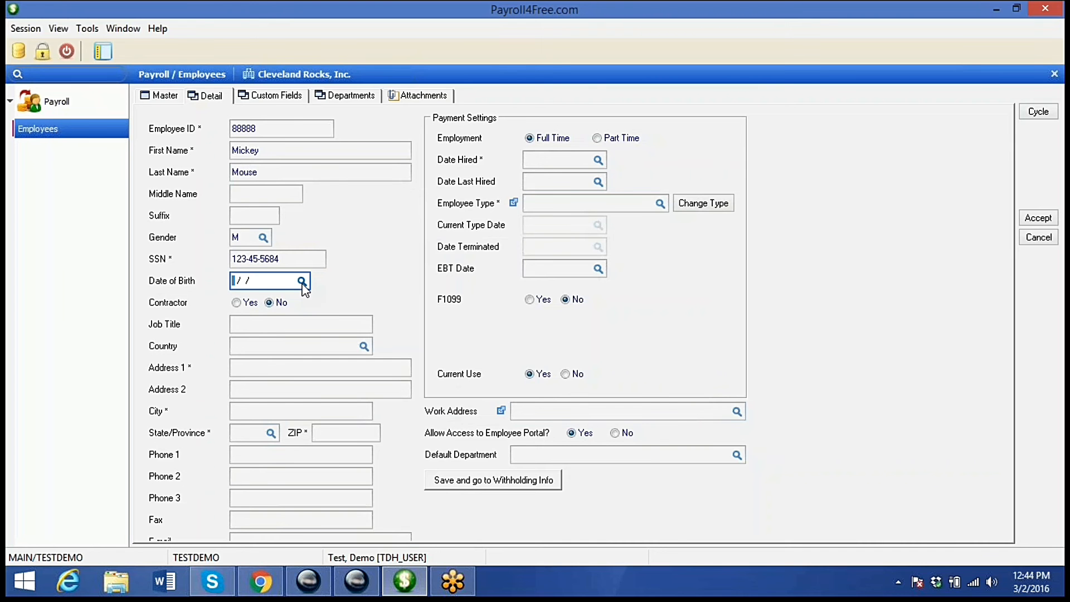
type("2")
key("BackSpace")
type("02/10/1941")
- Fill in the employee's street address on the first address line and the city
left_click(238, 367)
type("123")
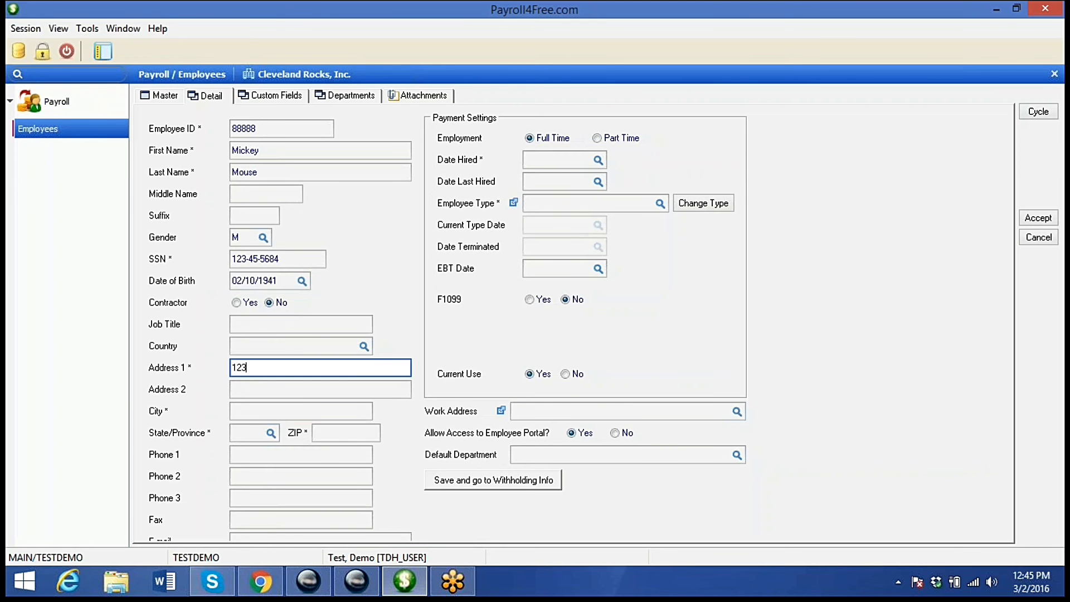
type(" Disney World")
key("Tab")
key("Tab")
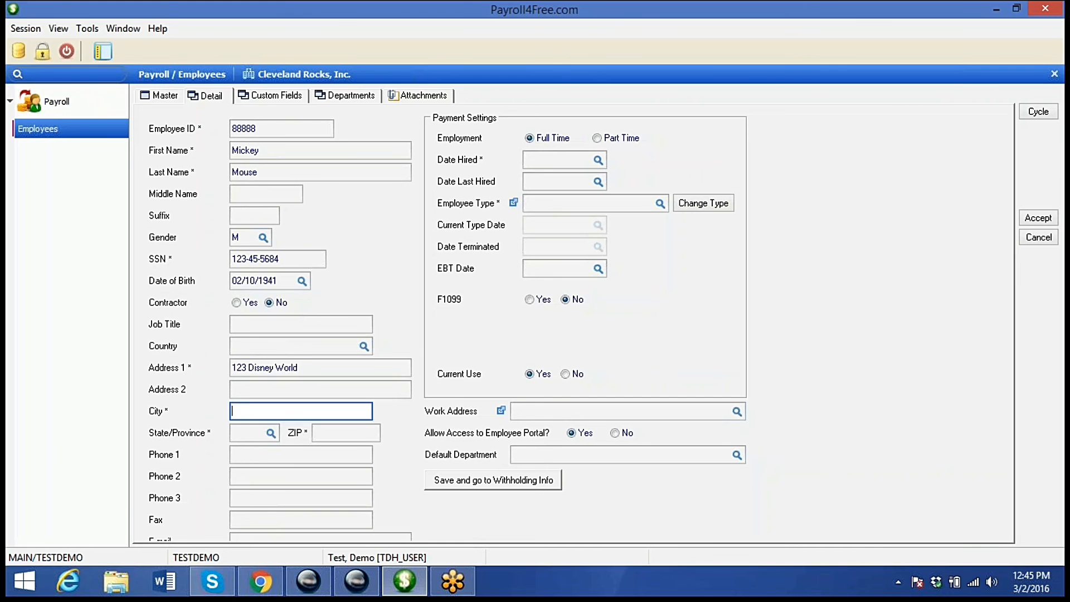
type("Orlando")
key("Tab")
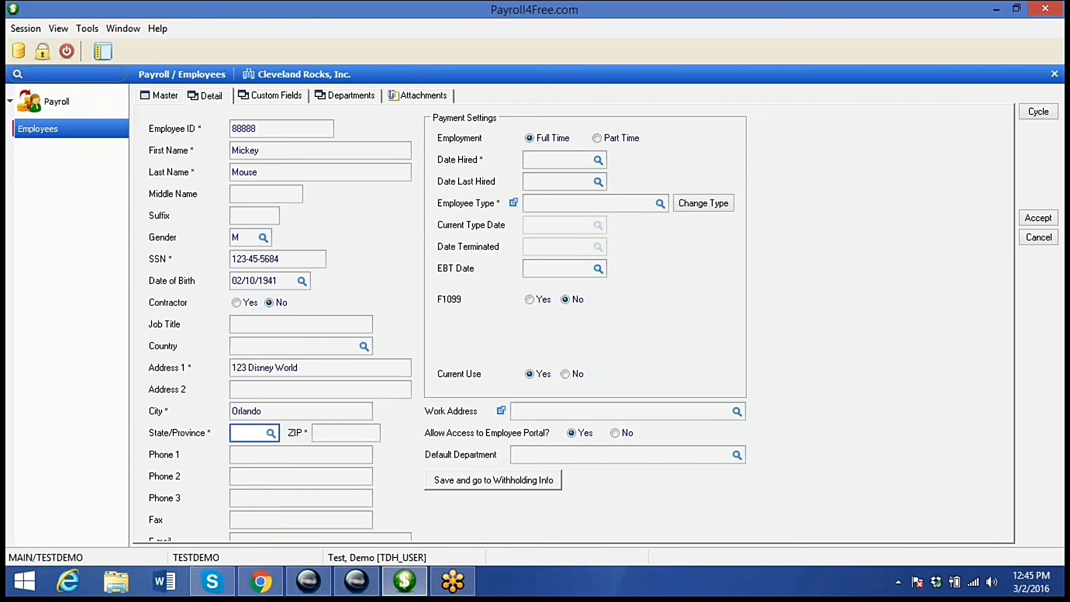
- Choose FL - Florida as the employee's state and enter the ZIP code
left_click(272, 434)
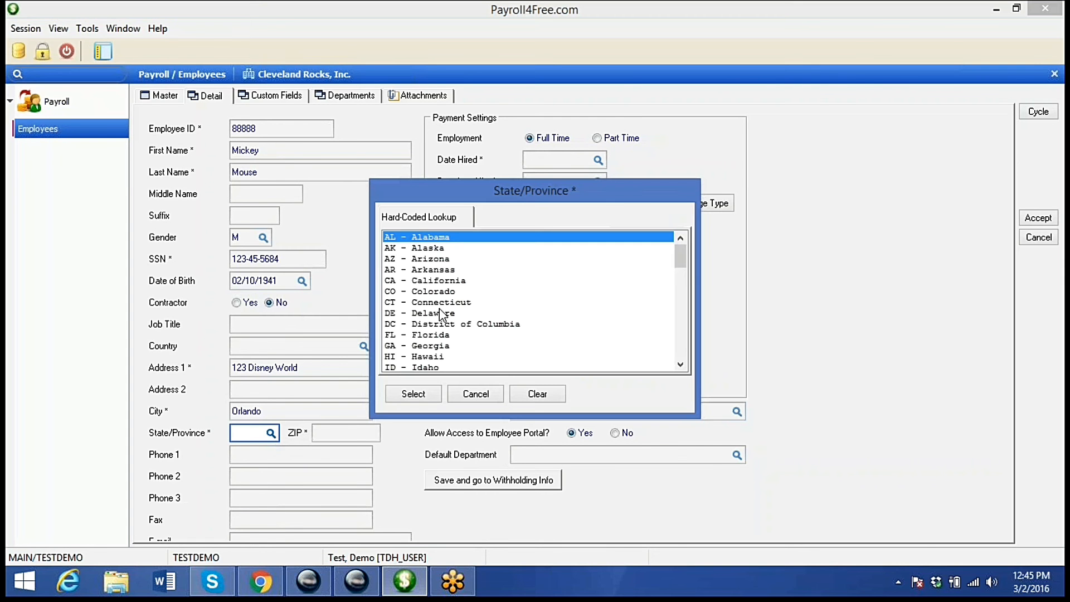
left_click(682, 366)
left_click(682, 366)
left_click(681, 366)
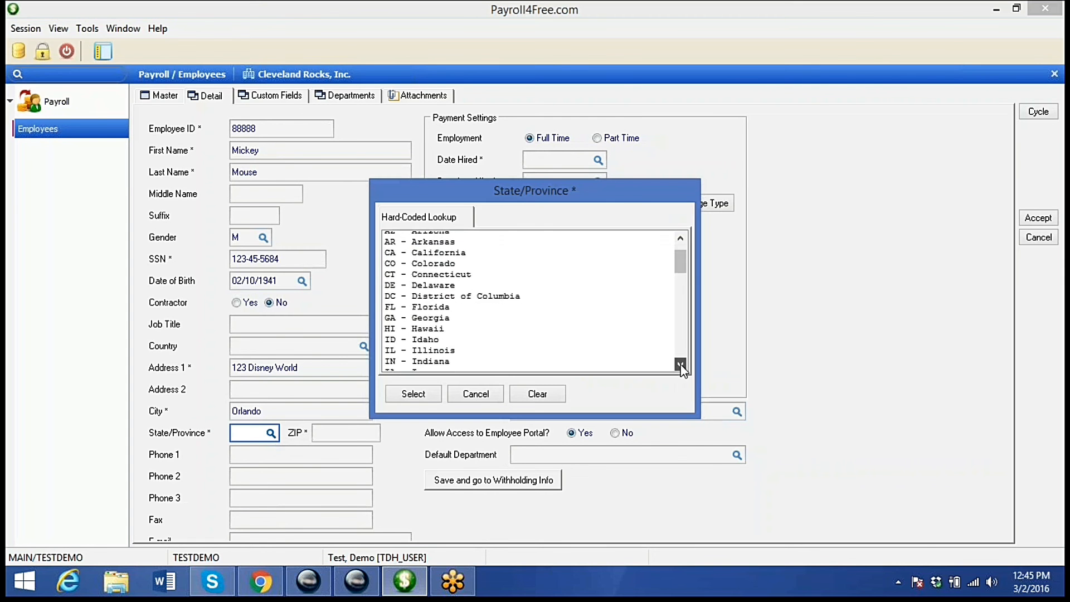
left_click(681, 366)
left_click(681, 365)
left_click(681, 366)
left_click(681, 366)
left_click(681, 366)
left_click(681, 366)
left_click(681, 366)
left_click(682, 366)
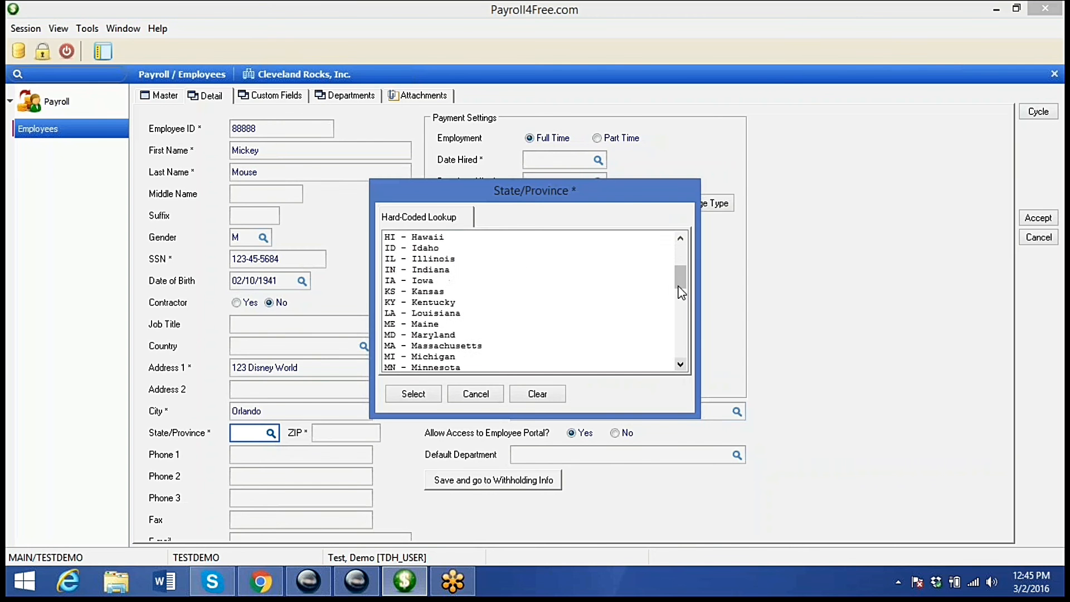
left_click_drag(680, 282, 680, 258)
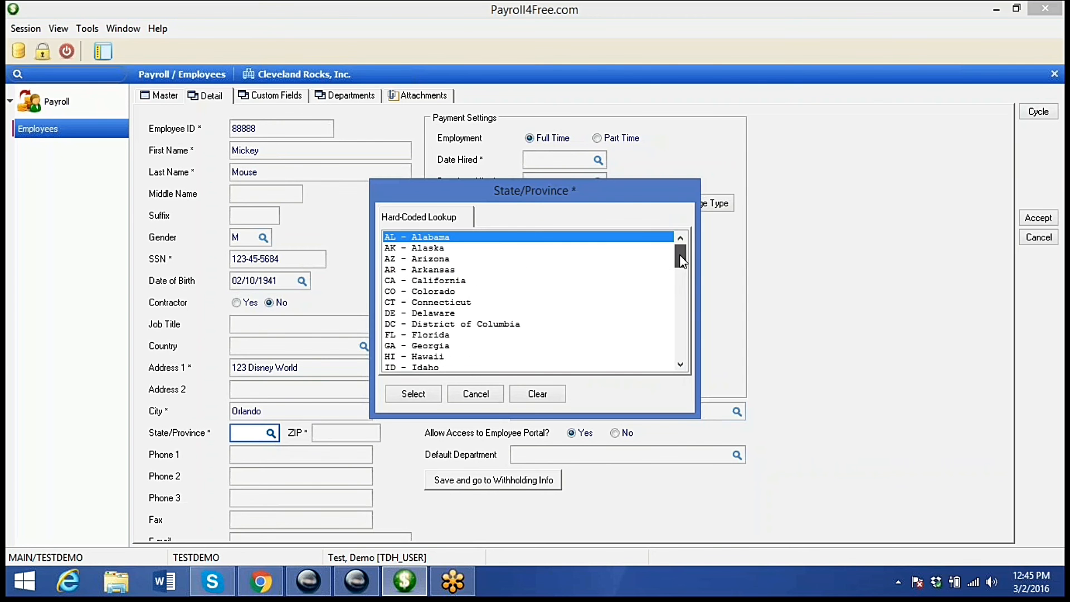
left_click(430, 335)
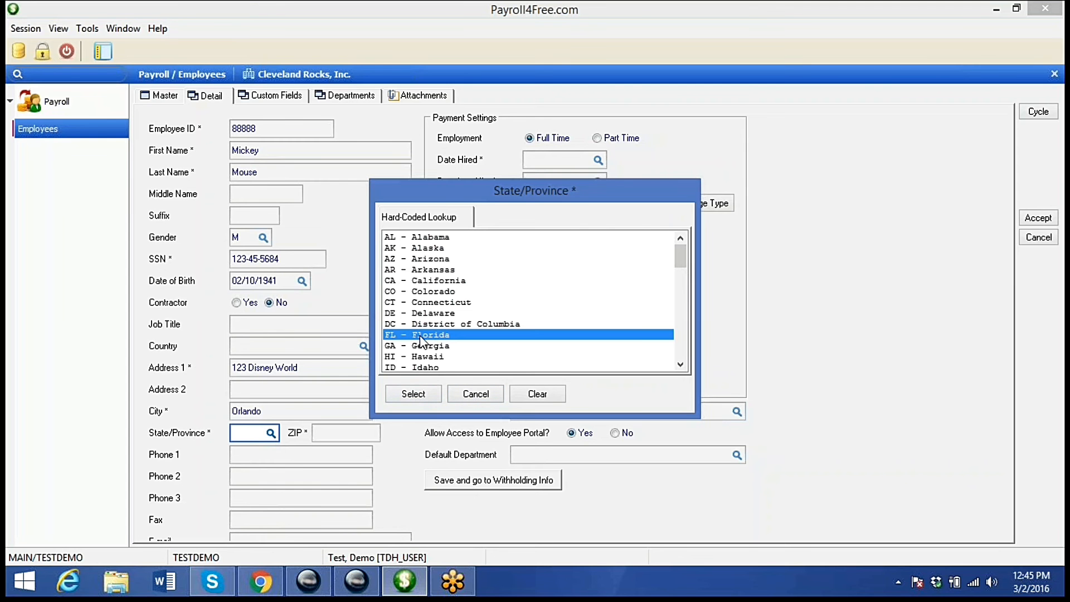
left_click(413, 394)
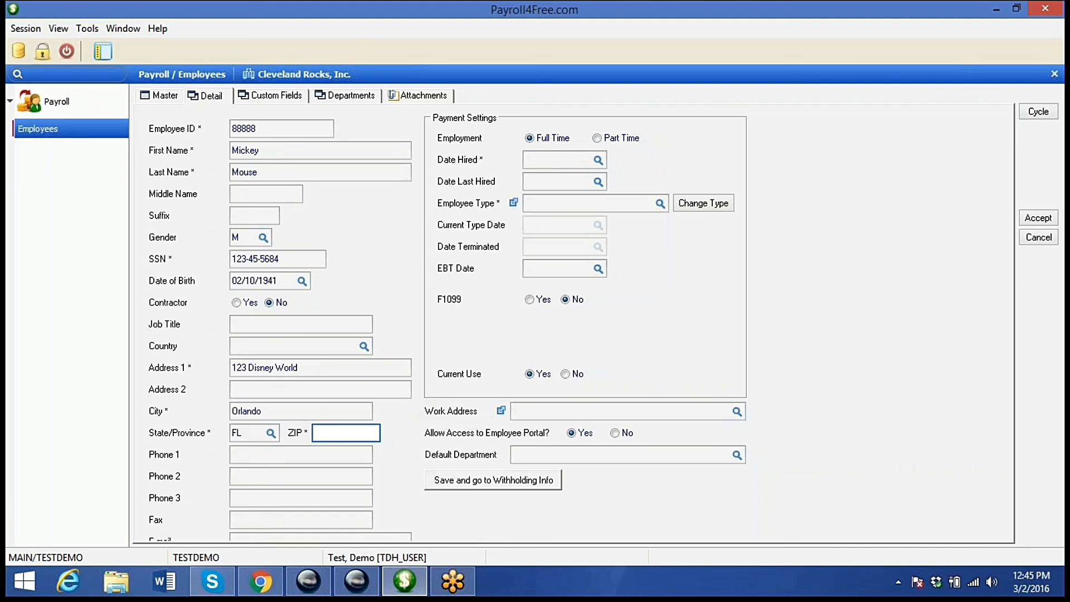
type("12345")
- Set the Date Hired in the payment settings to 02/15/2016
left_click(597, 162)
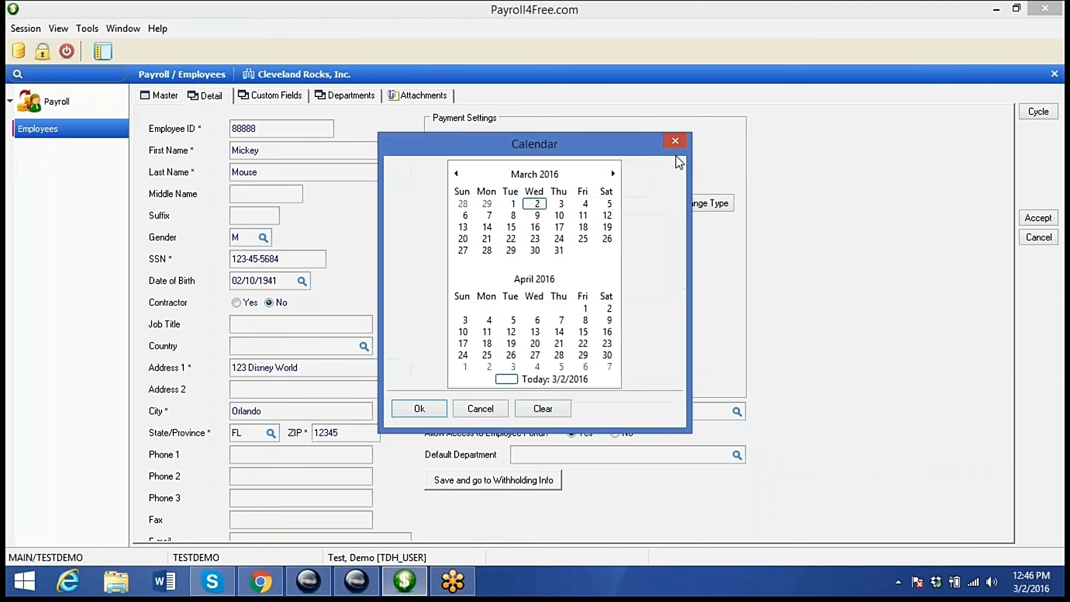
left_click(676, 142)
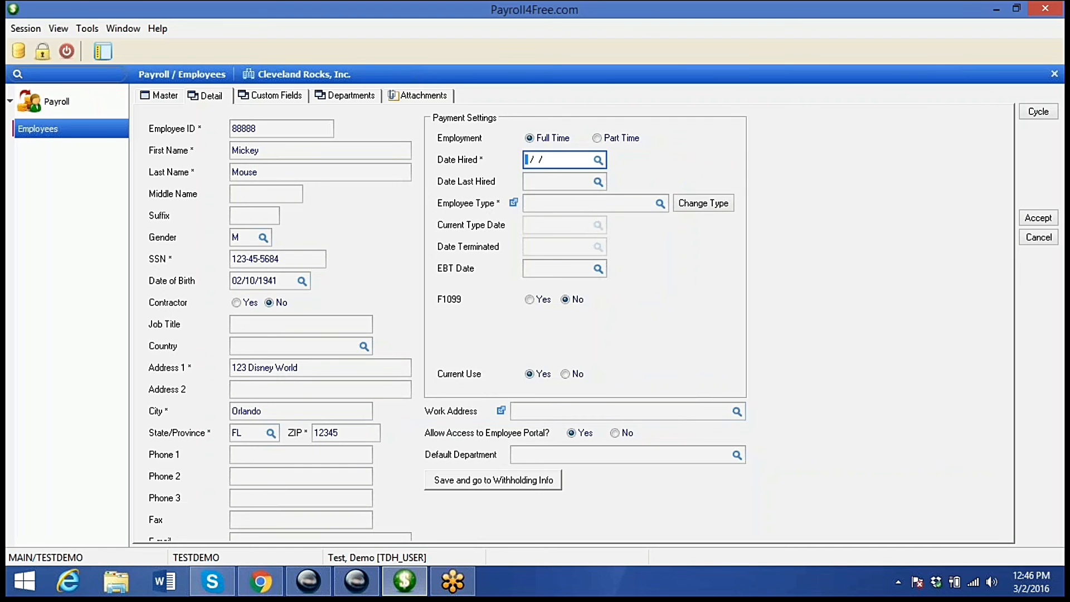
type("02/15/2016")
left_click(525, 180)
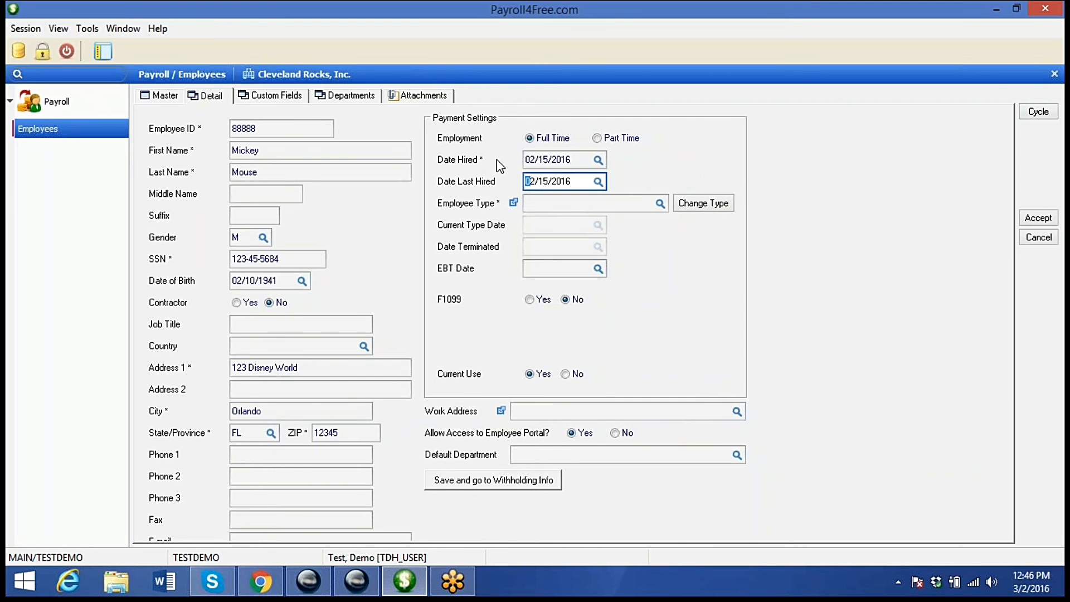
- Assign the employee type Default and the default department Administrative
left_click(660, 203)
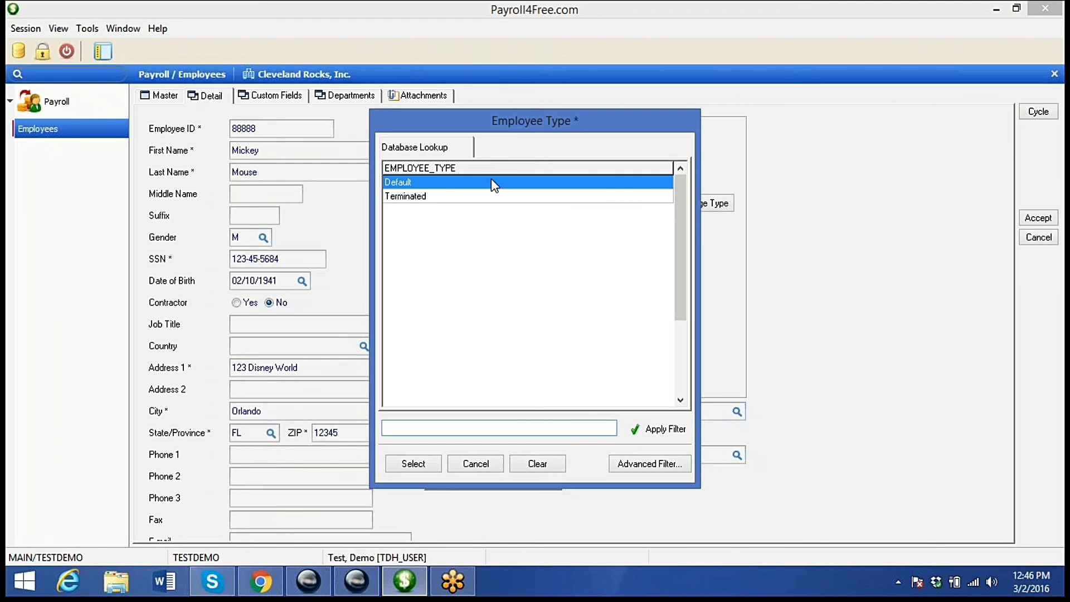
double_click(398, 182)
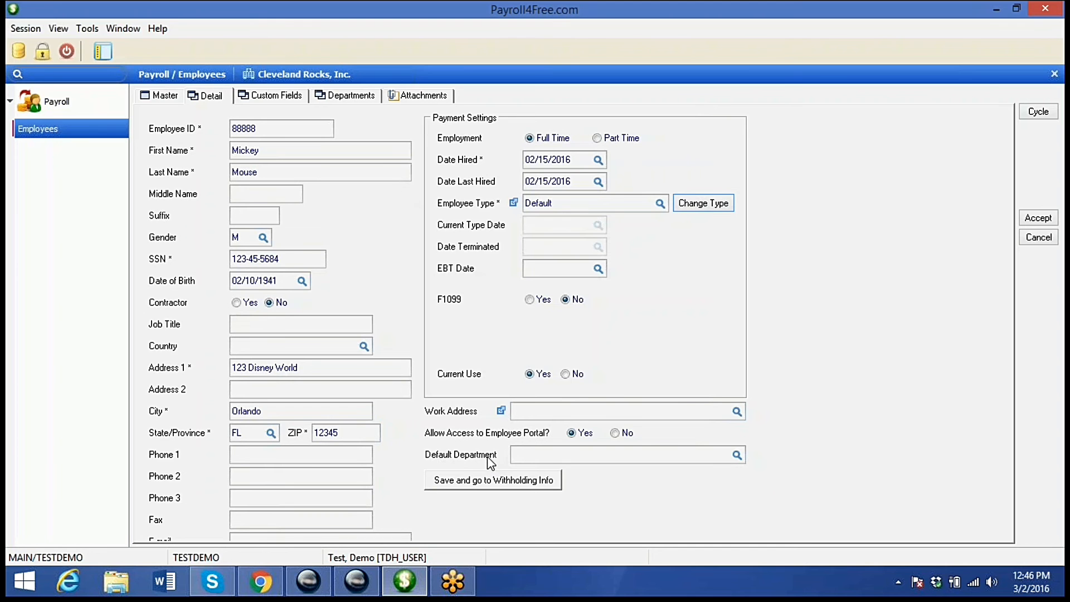
left_click(737, 455)
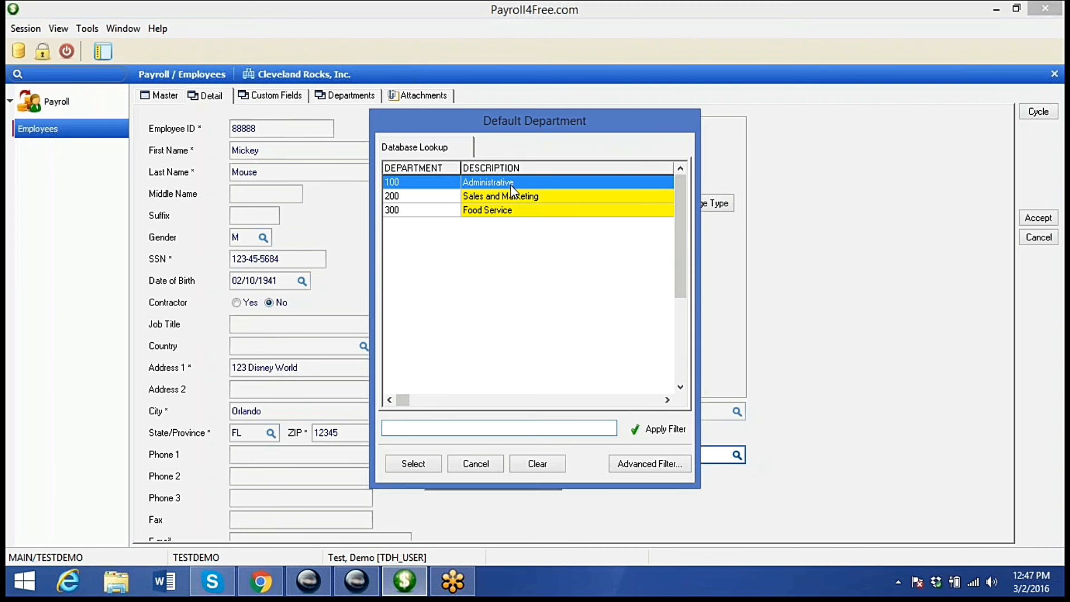
double_click(480, 182)
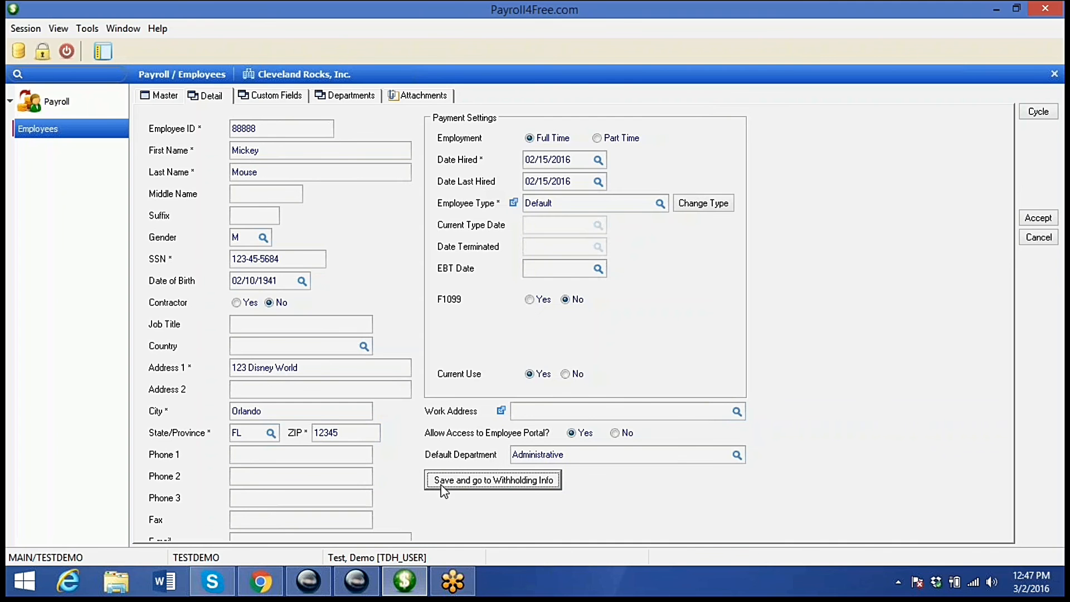
- Save the employee and set up a withholding info record with a From Date of 02/15/2016
left_click(516, 486)
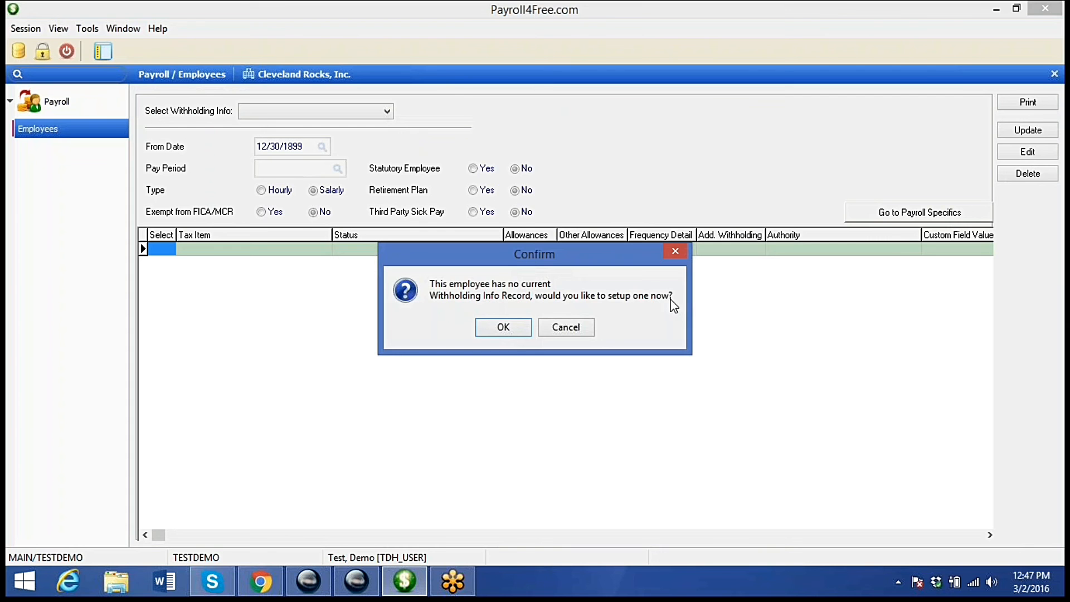
left_click(516, 334)
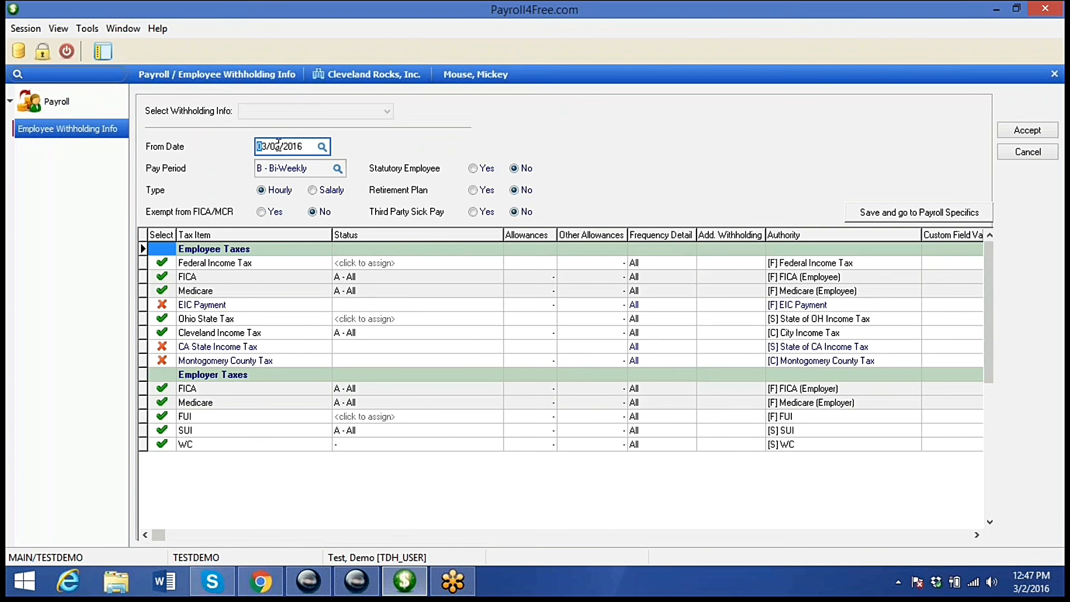
left_click_drag(279, 144, 229, 144)
type("02/15/2016")
left_click(304, 168)
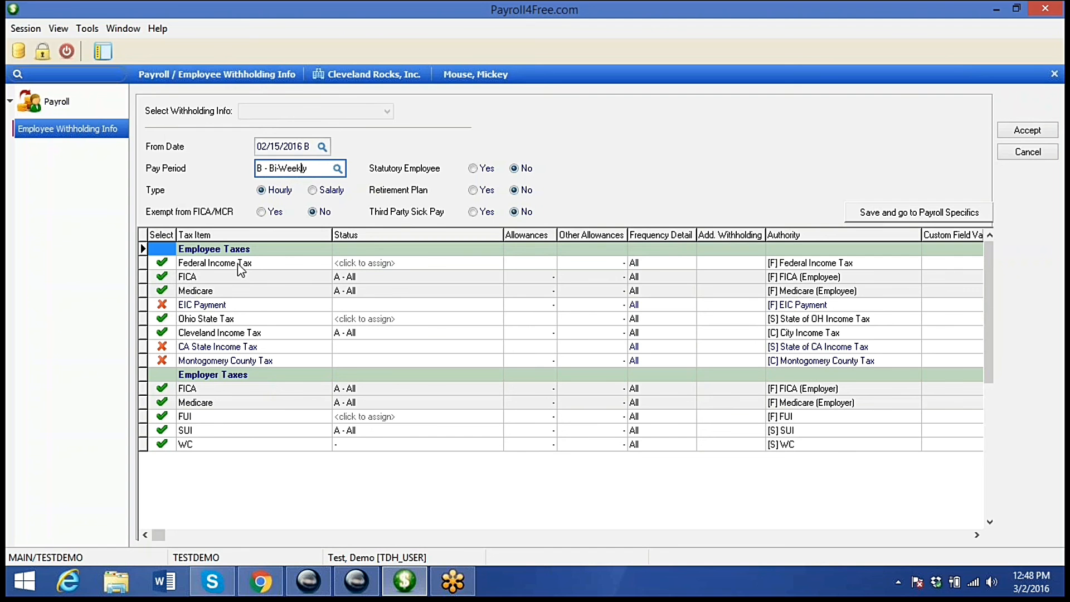
- Set the Federal Income Tax status to M - Married with 1 allowance
left_click(352, 264)
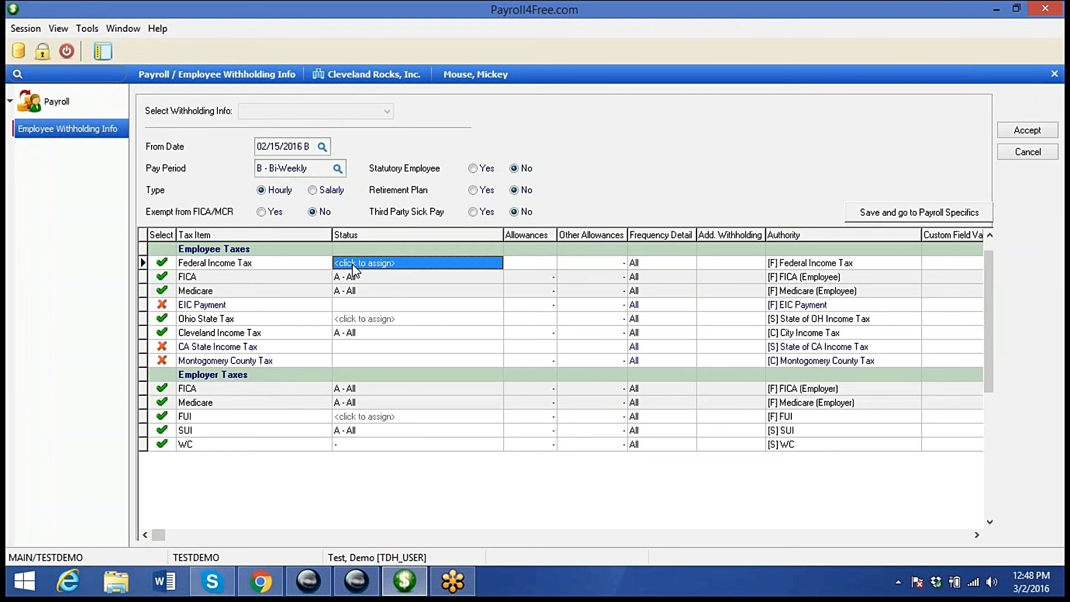
left_click(496, 263)
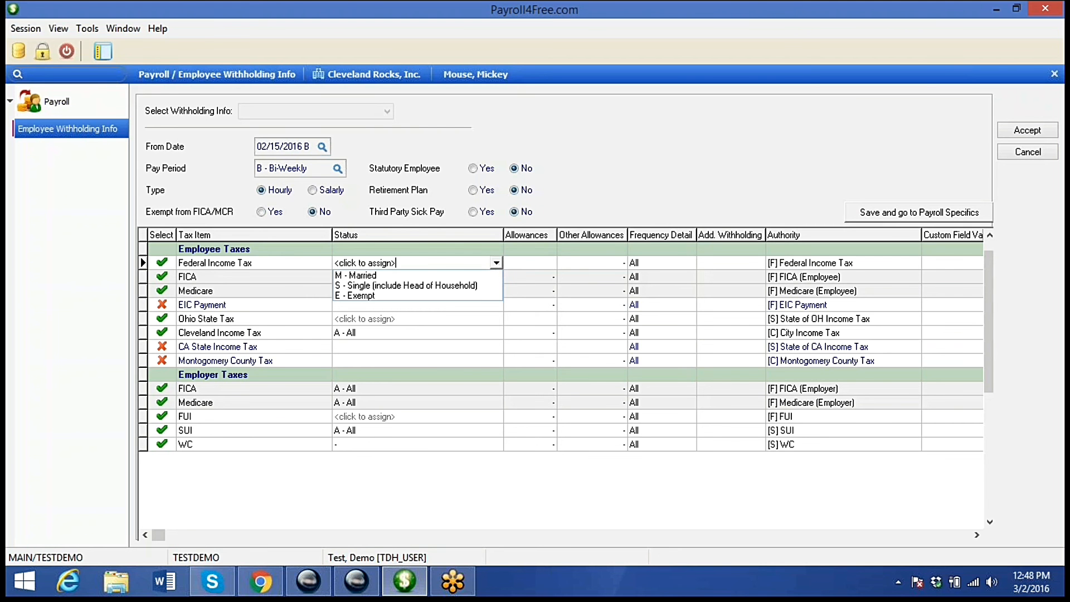
left_click(361, 276)
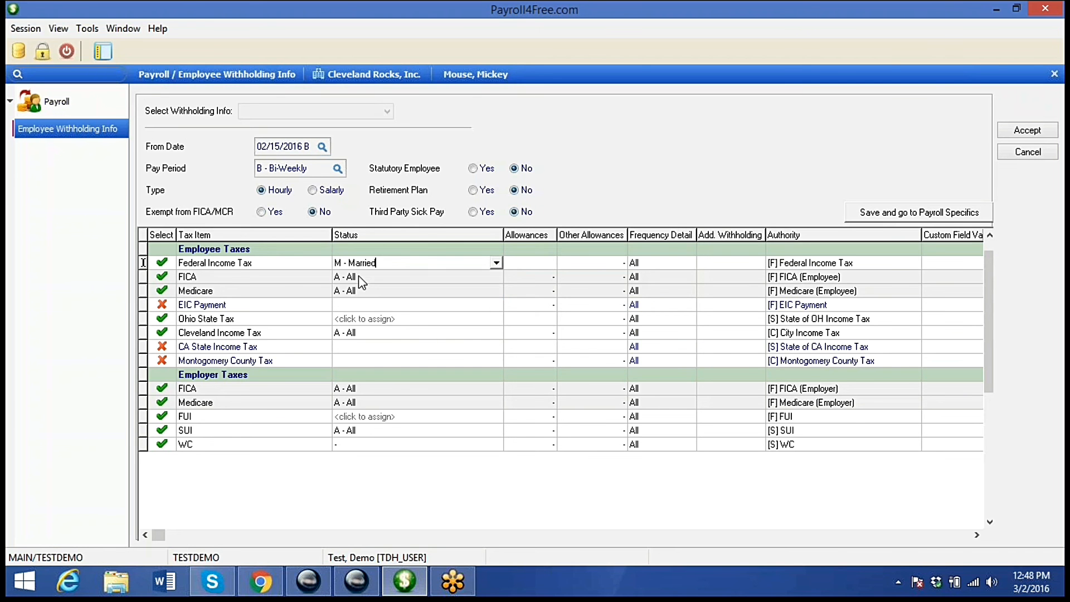
left_click(528, 268)
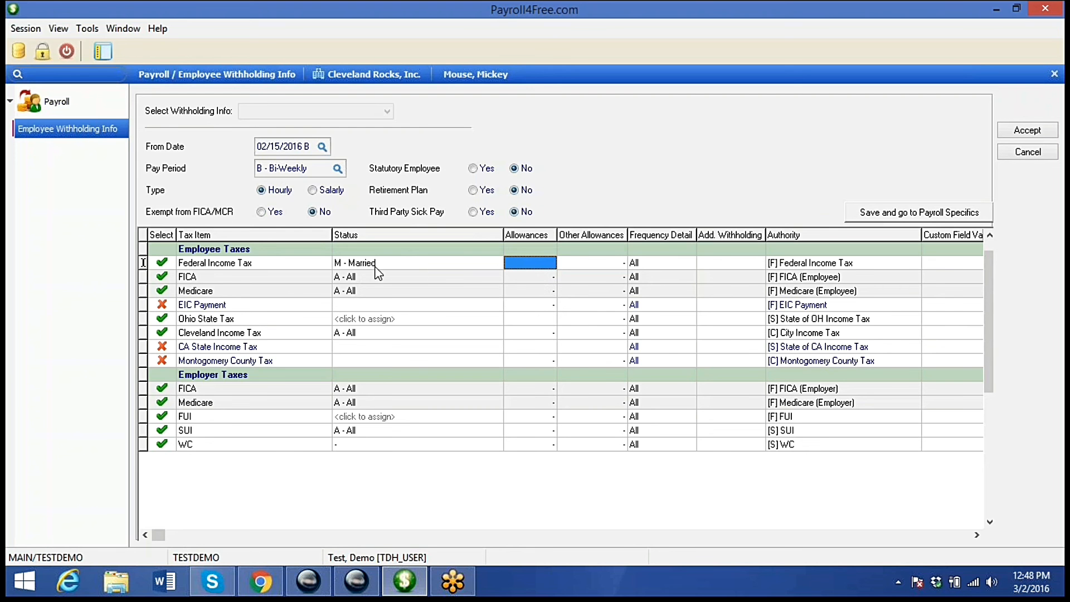
type("1")
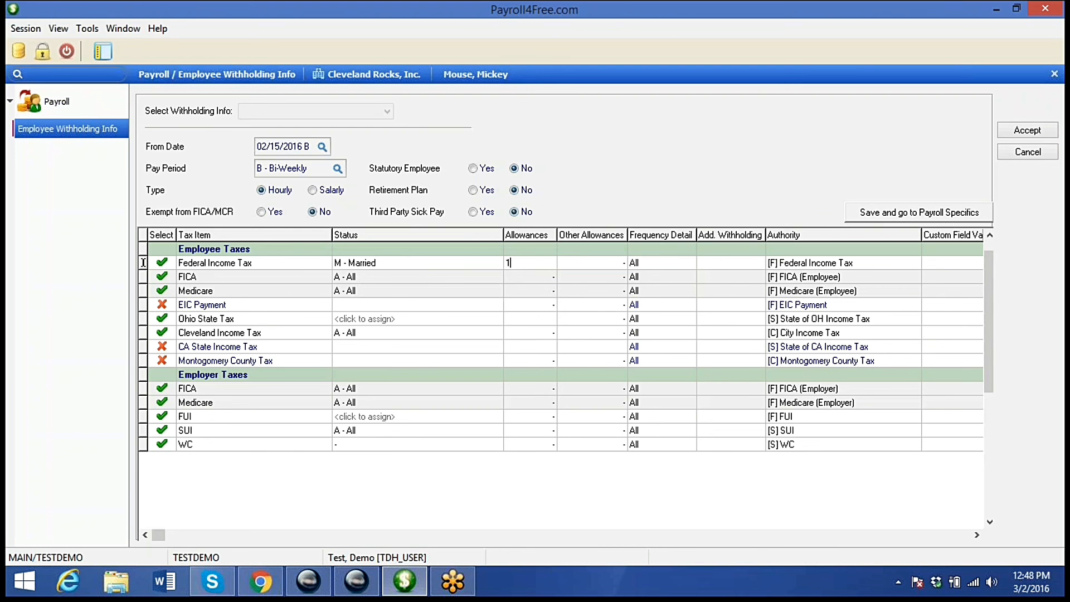
- Set the additional withholding for Federal Income Tax to 10.00
key("Tab")
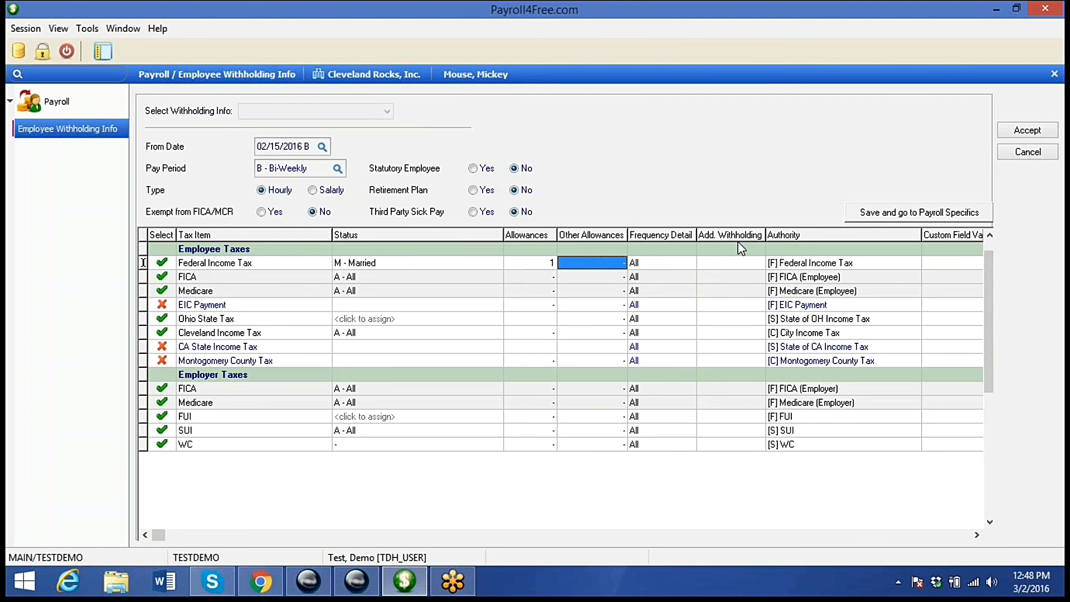
left_click(716, 265)
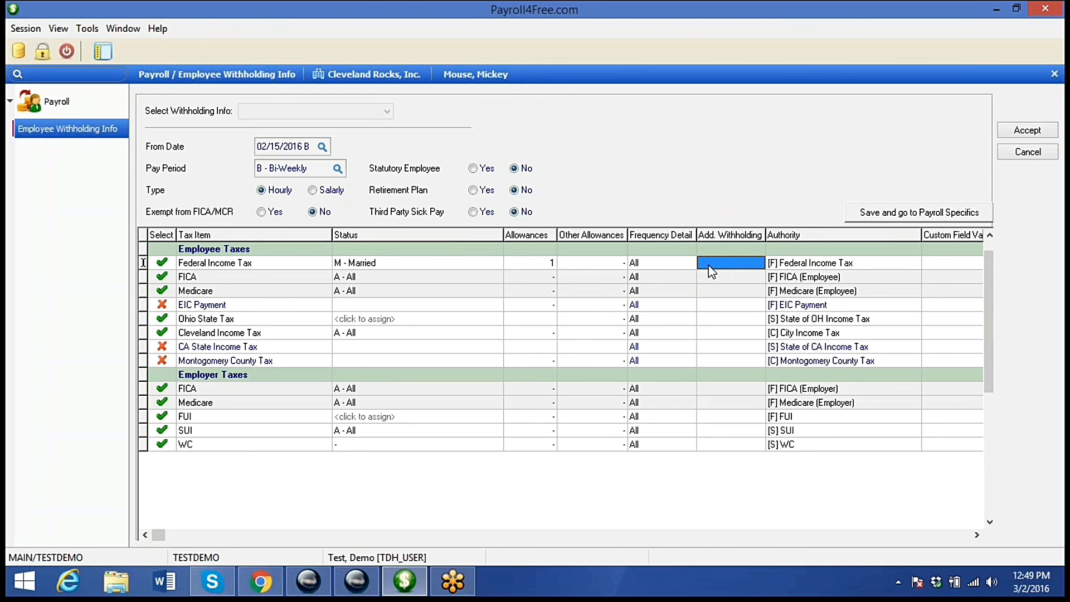
type("10.00")
key("Tab")
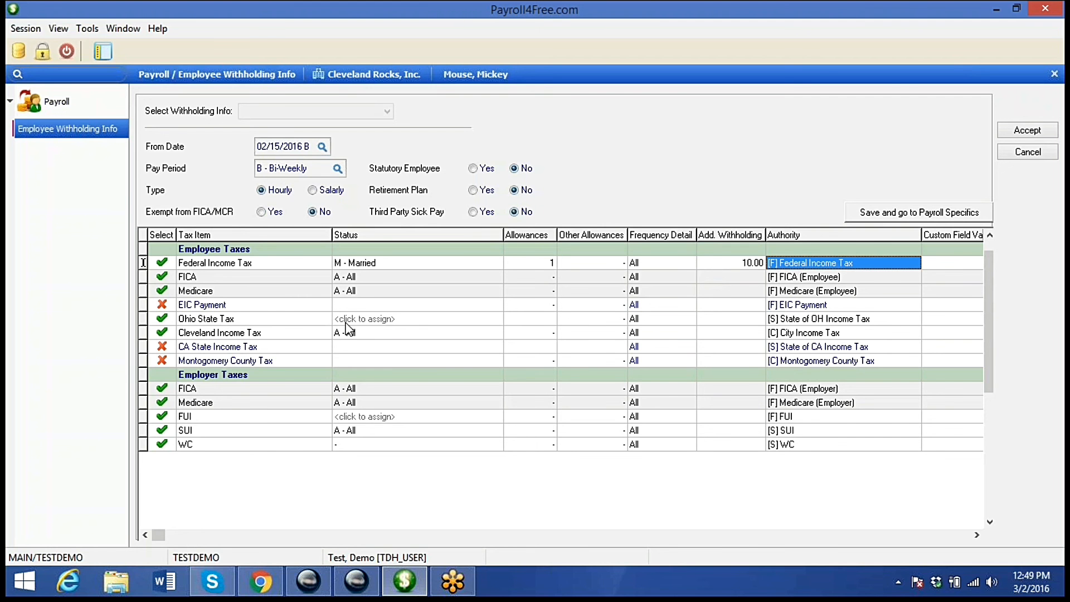
- Set the Ohio State Tax status to A - All with 1 allowance
left_click(409, 318)
left_click(492, 321)
left_click(496, 320)
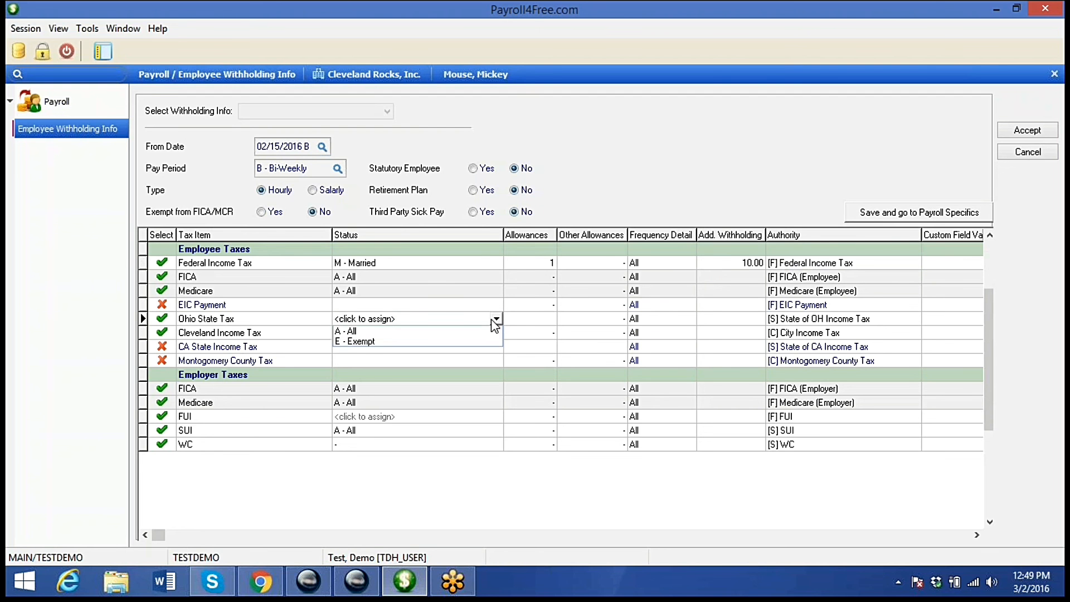
left_click(366, 333)
left_click(517, 317)
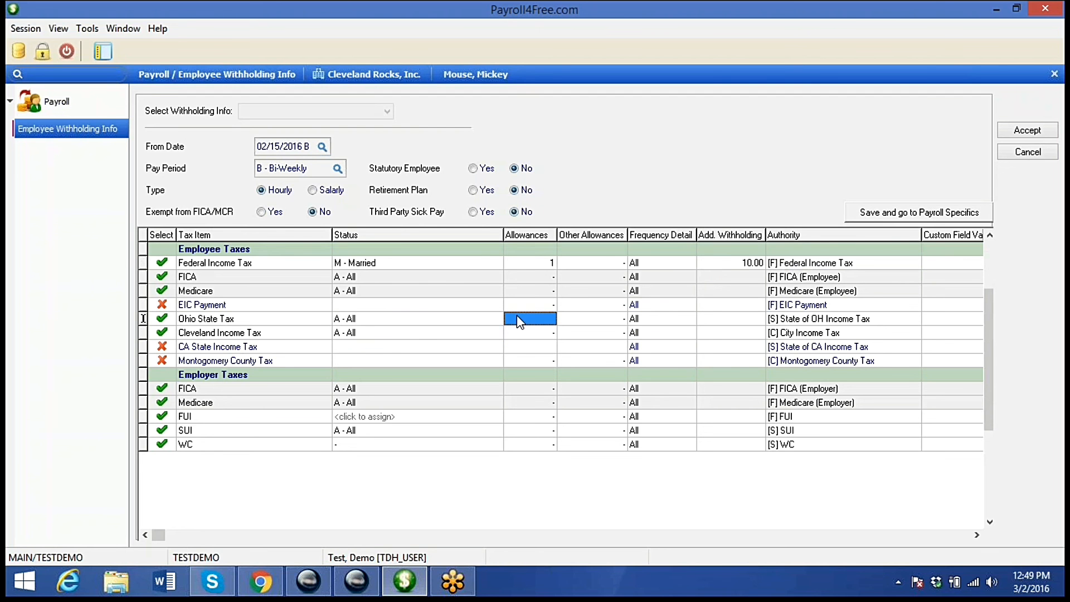
type("1")
key("Tab")
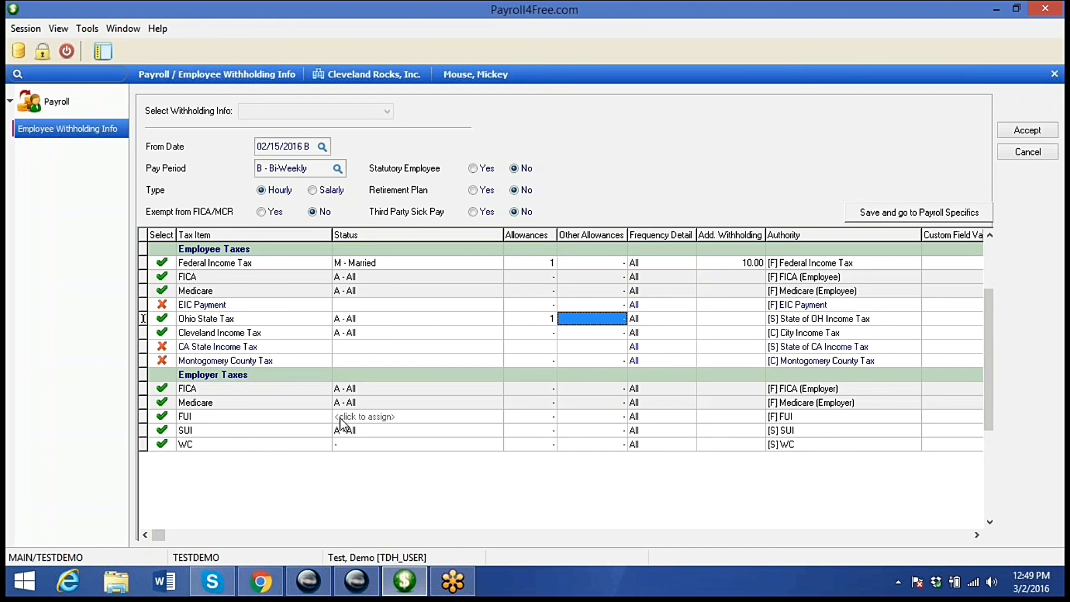
- Assign the employer FUI tax the status A - All Others, and save the withholding info, continuing to Payroll Specifics
left_click(394, 423)
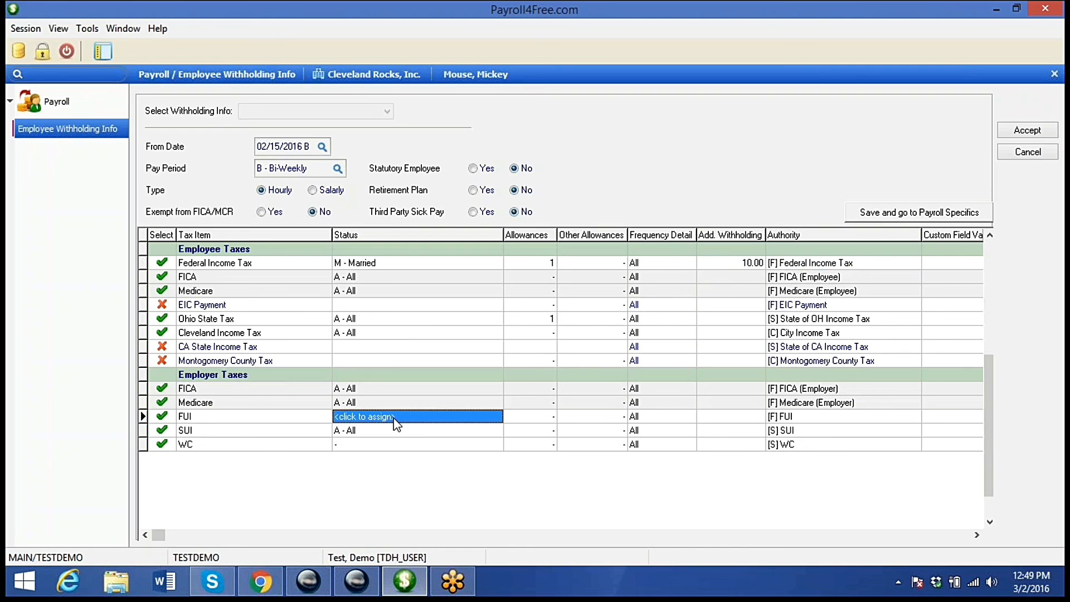
left_click(499, 424)
left_click(497, 417)
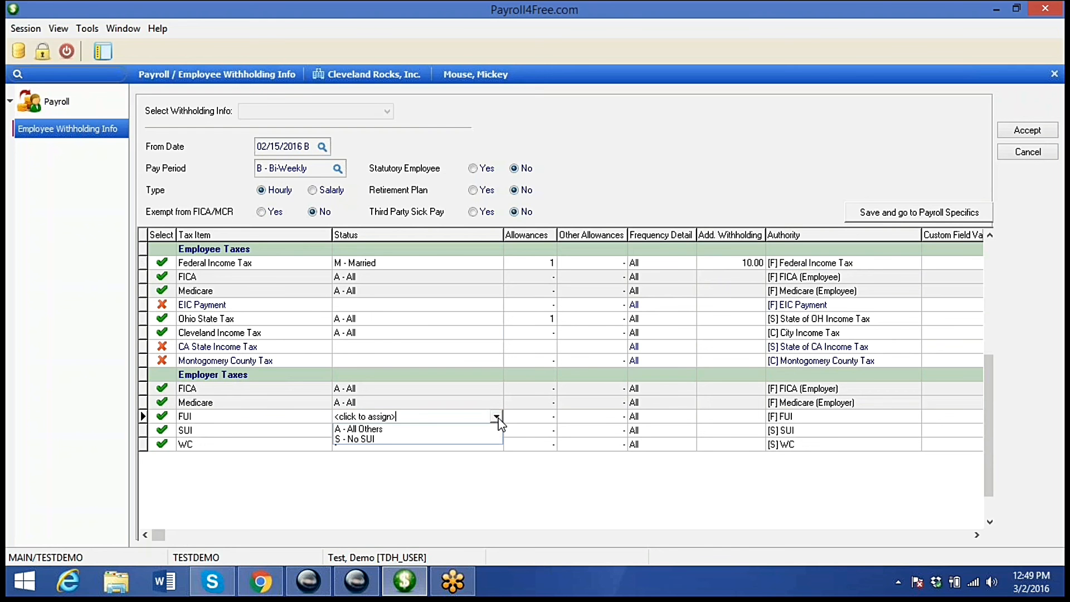
left_click(362, 430)
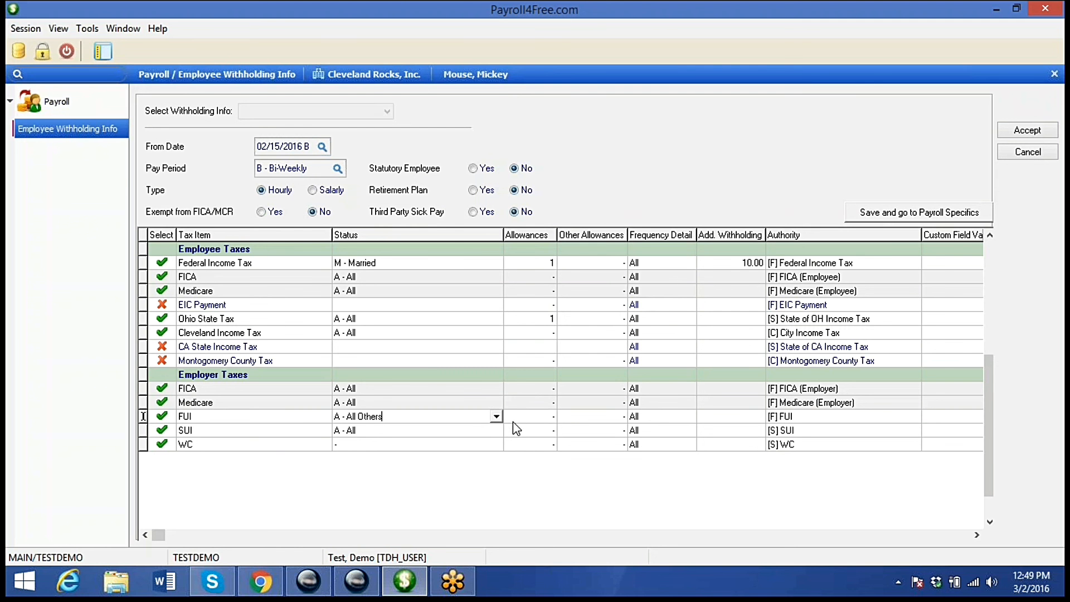
left_click(927, 214)
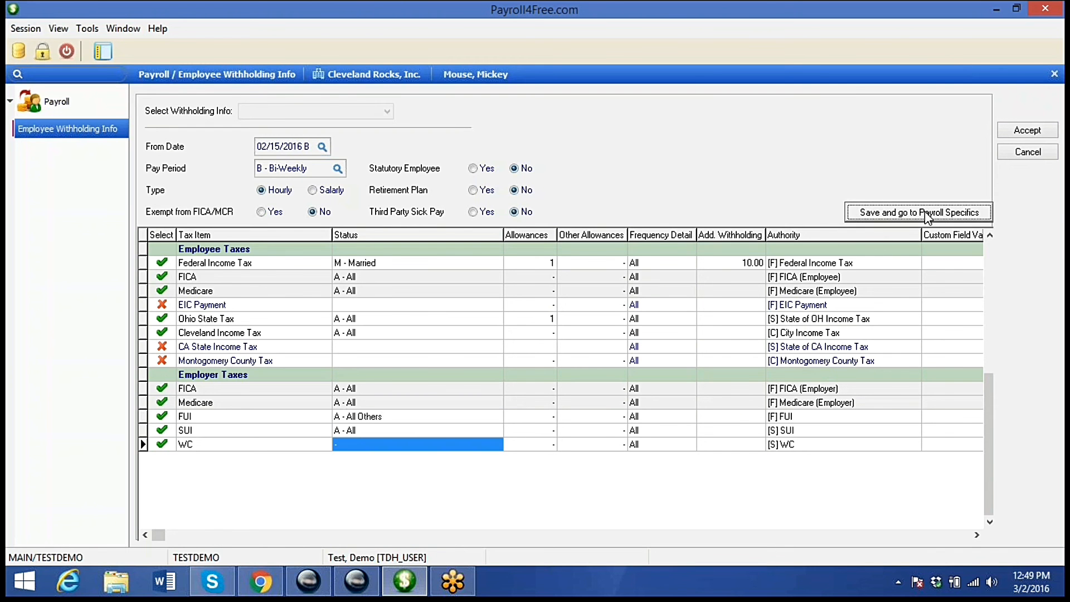
left_click(927, 213)
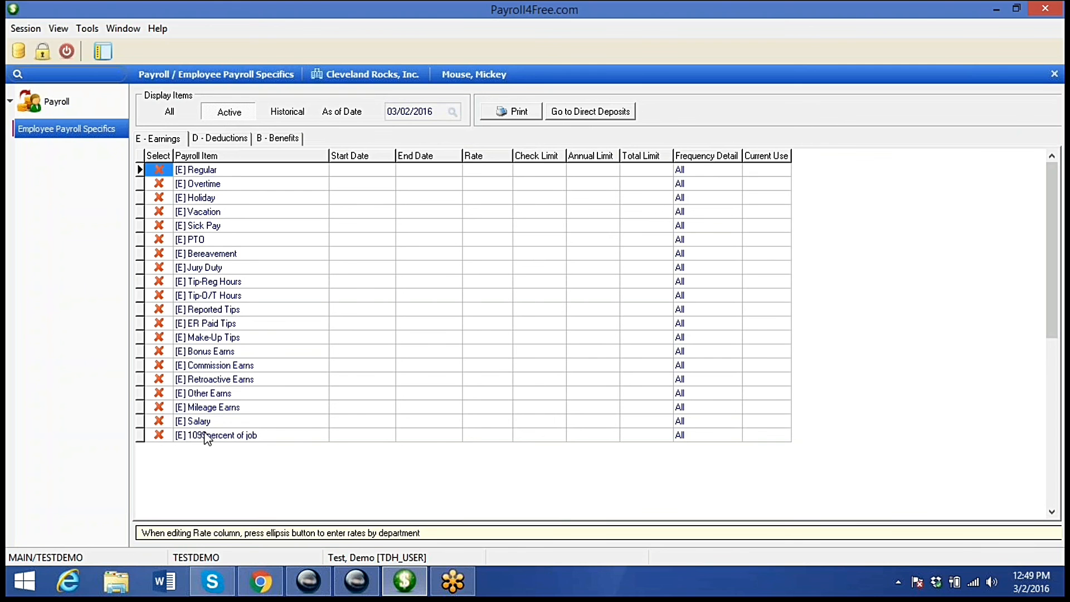
- Enable the Regular and Overtime earnings and set the Regular start date to 02/15/2016
left_click(159, 174)
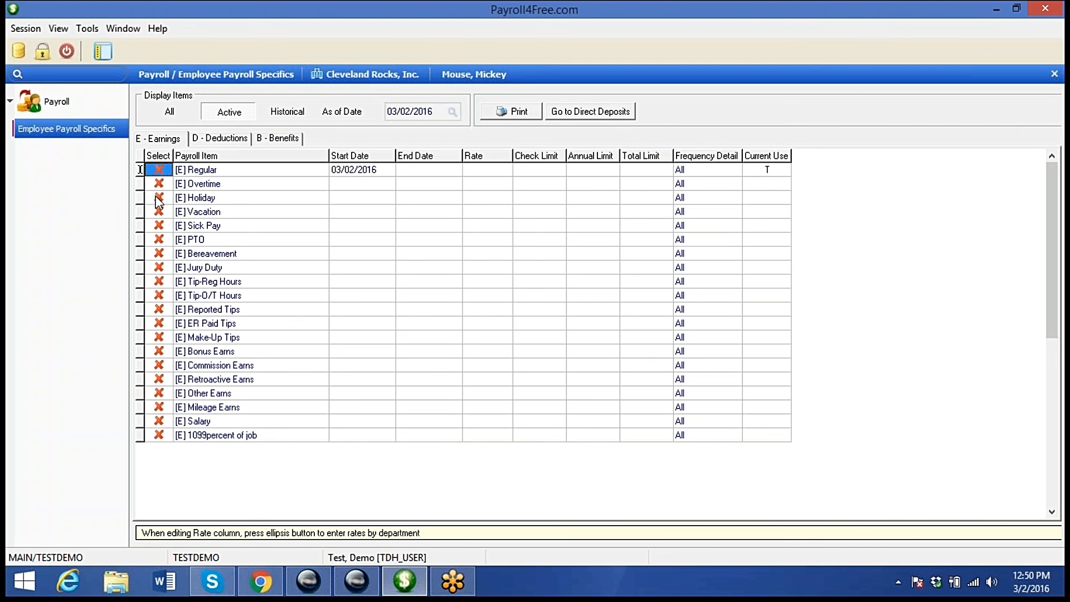
left_click(158, 184)
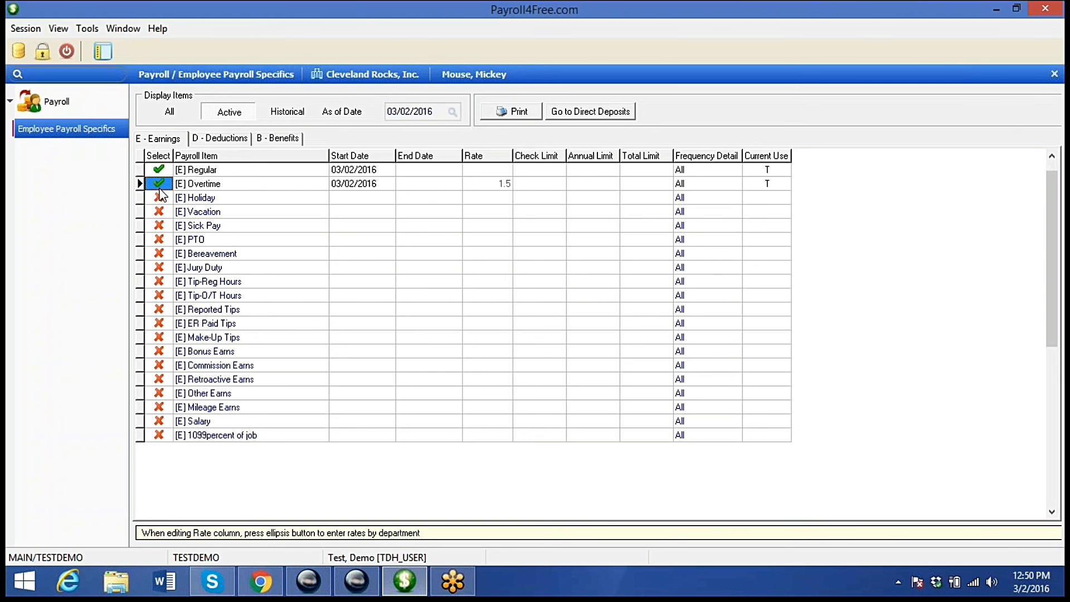
left_click(370, 170)
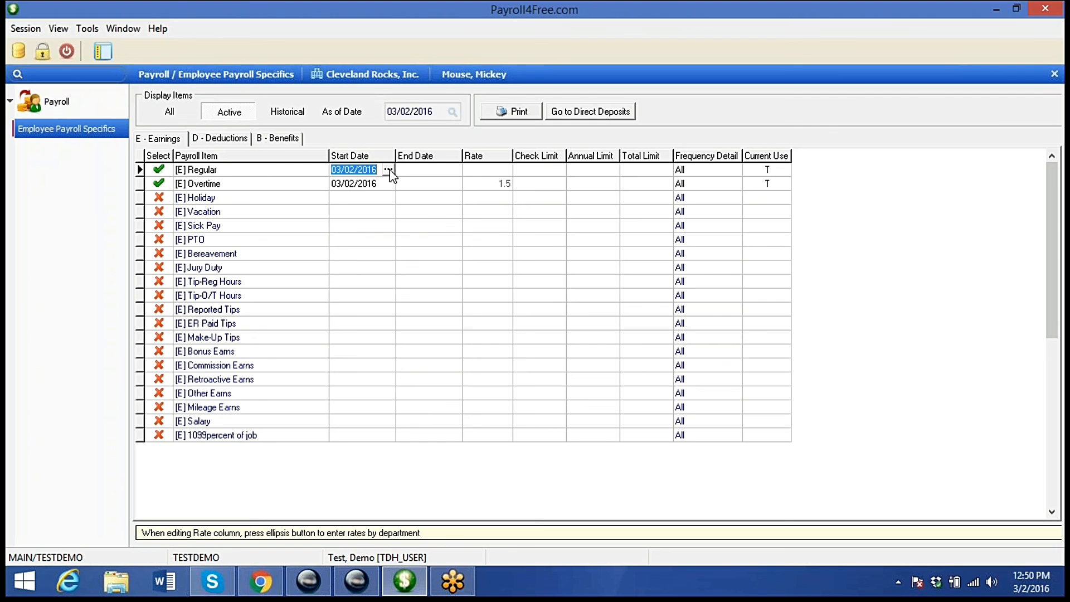
left_click(388, 169)
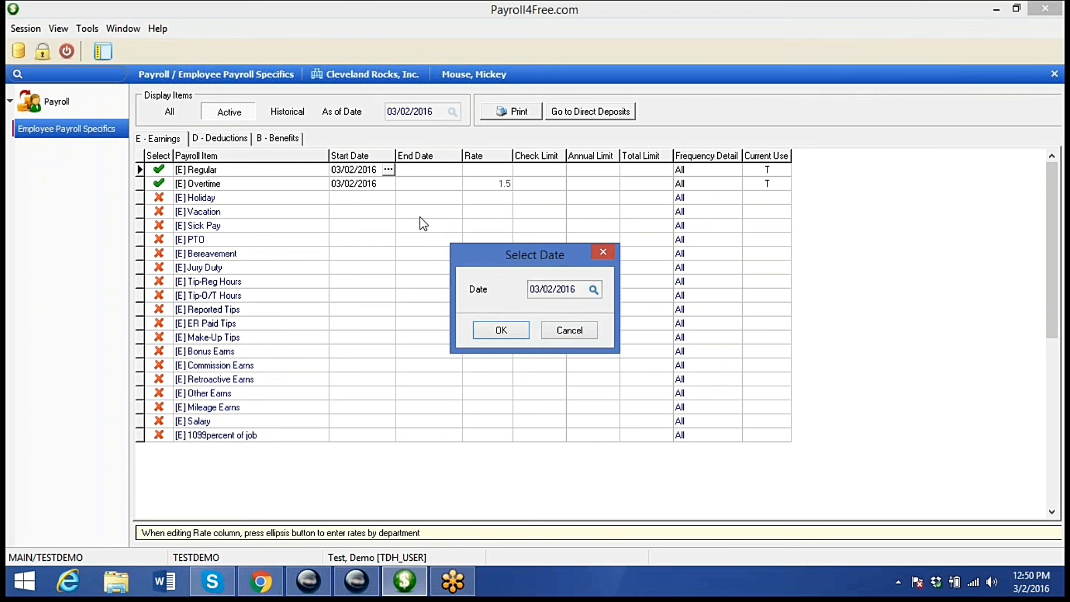
double_click(551, 285)
type("02/15/")
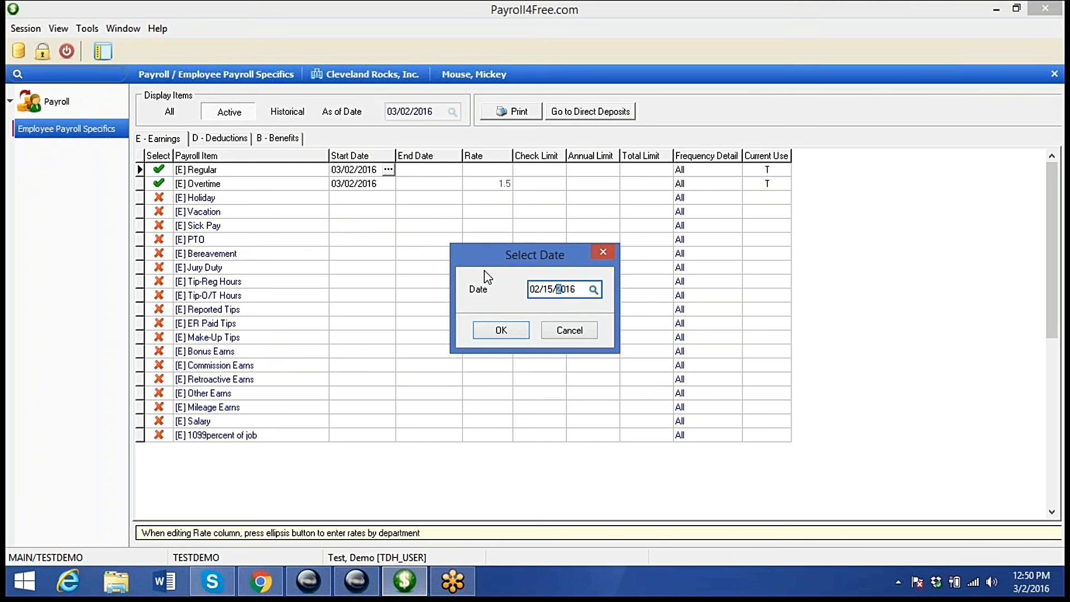
type("206")
key("BackSpace")
type("16")
left_click(501, 331)
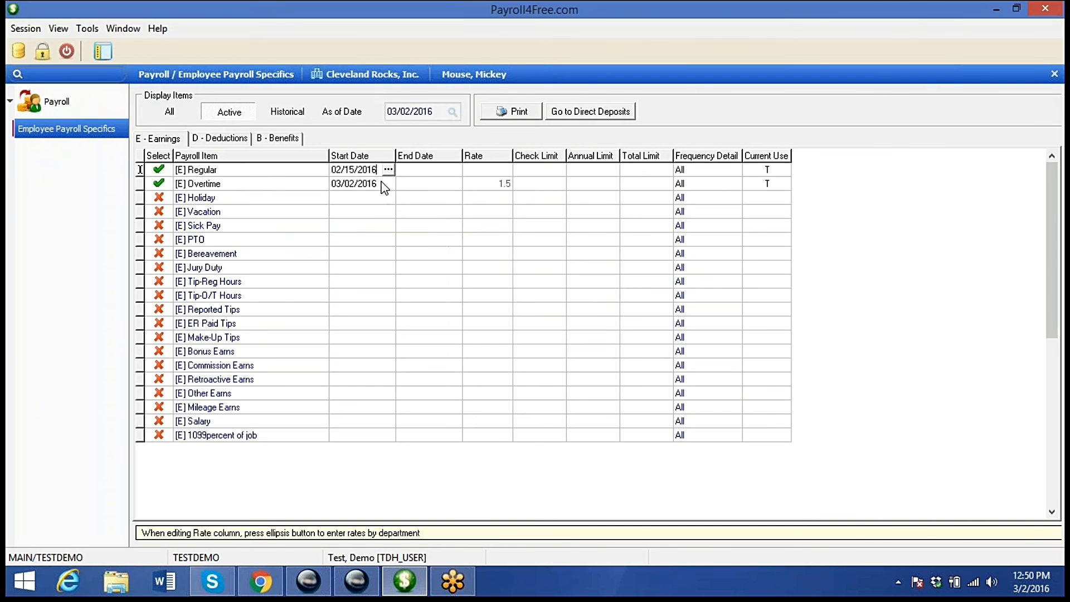
- Set the start date of the Overtime earning to 02/15/2016
left_click(365, 184)
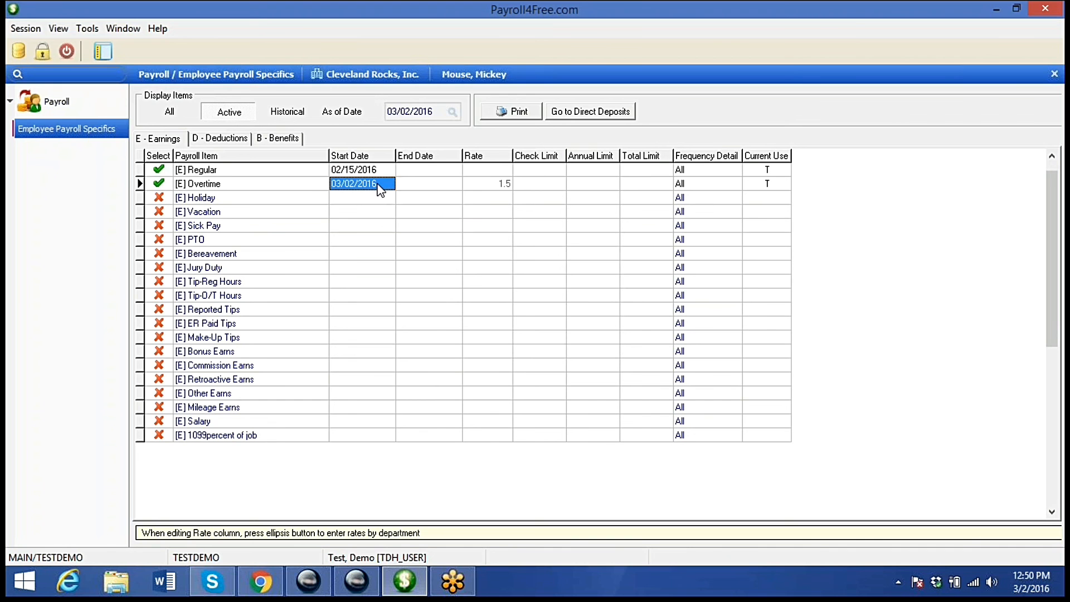
type("02/15")
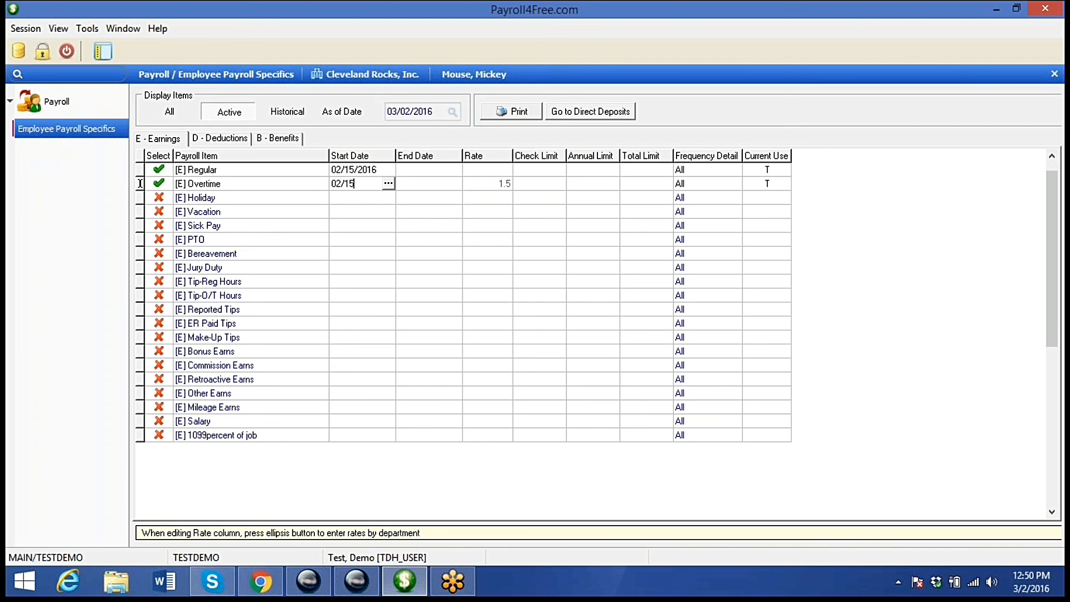
type("/2016")
- Set the pay rate of the Regular earning to 15.00
left_click(500, 173)
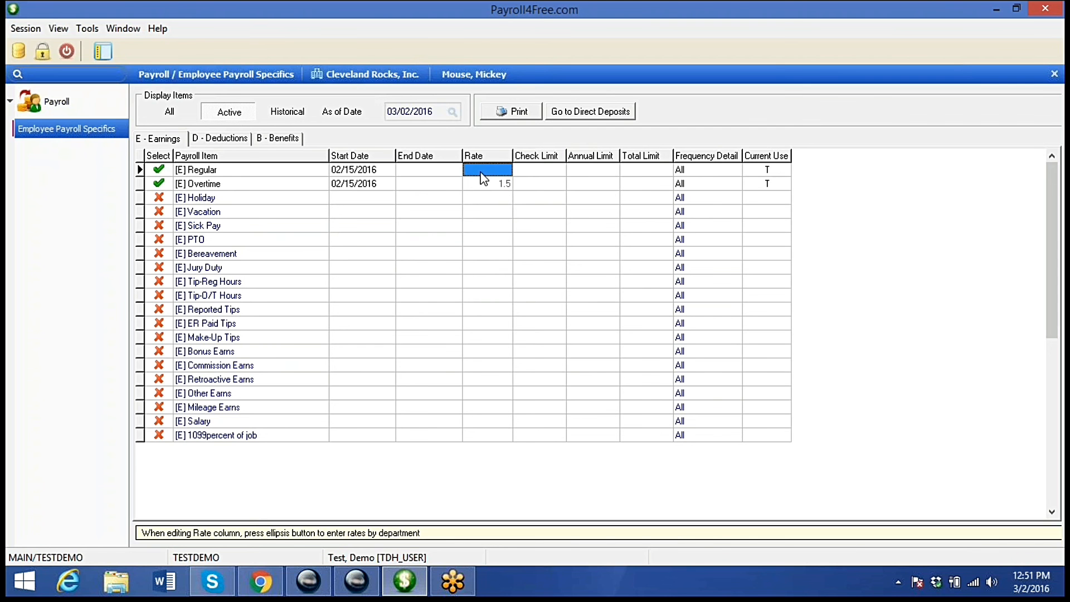
left_click(482, 172)
type("15.00")
key("Tab")
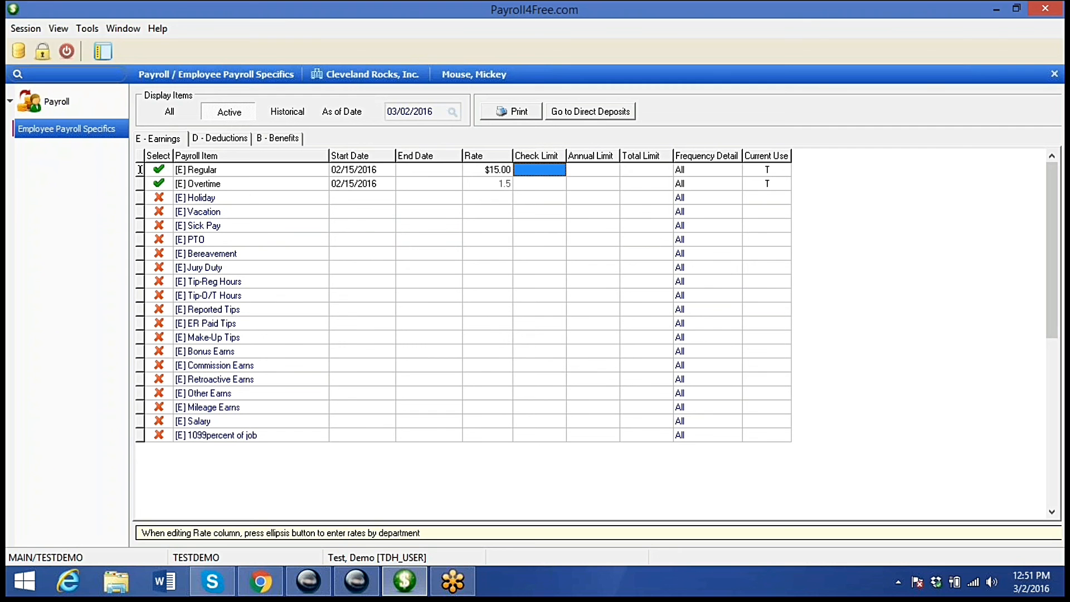
- View the available deductions, and create a direct deposit record with bank name Sun Trust and bank type C - Checking
left_click(234, 140)
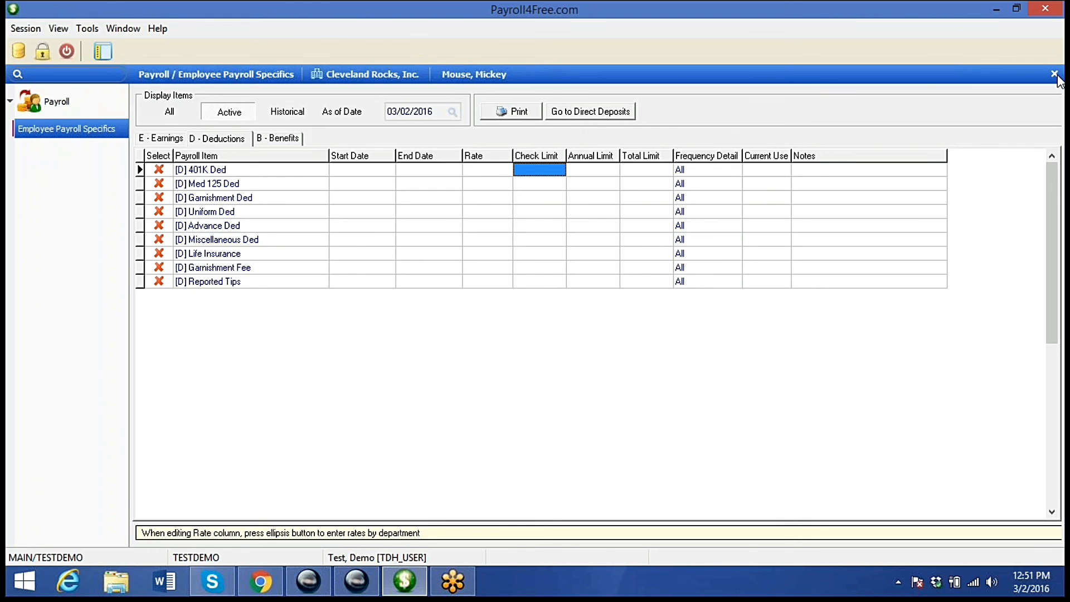
left_click(580, 119)
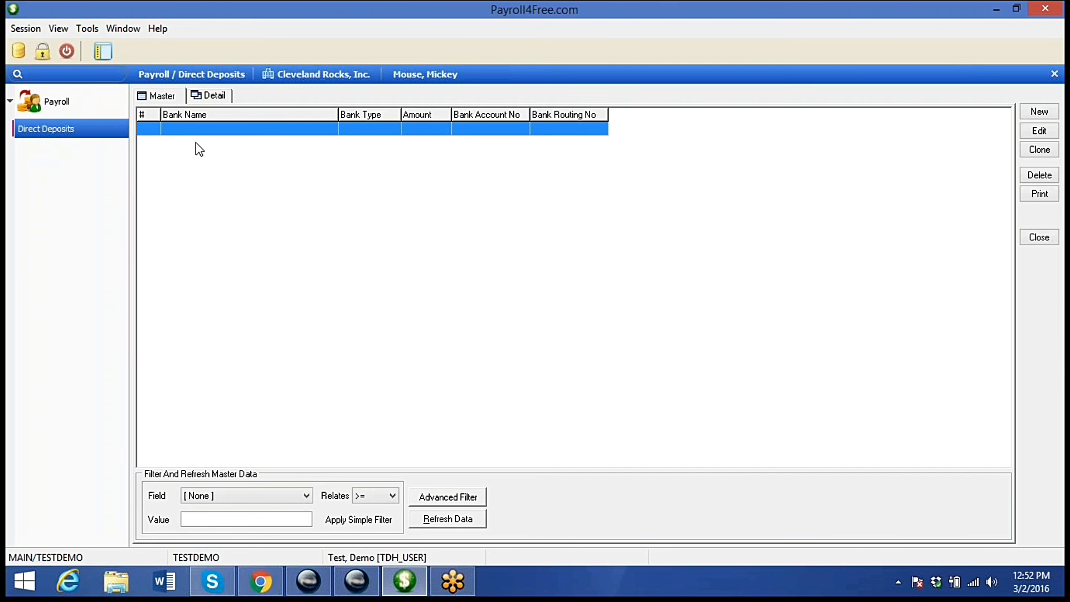
left_click(1047, 114)
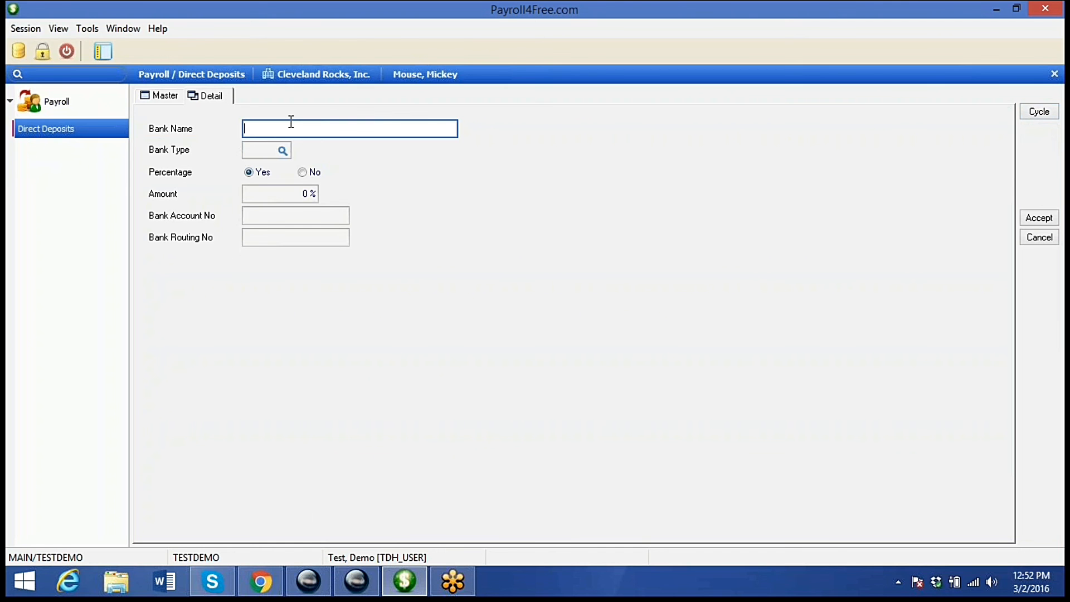
type("Sun Trust")
key("Tab")
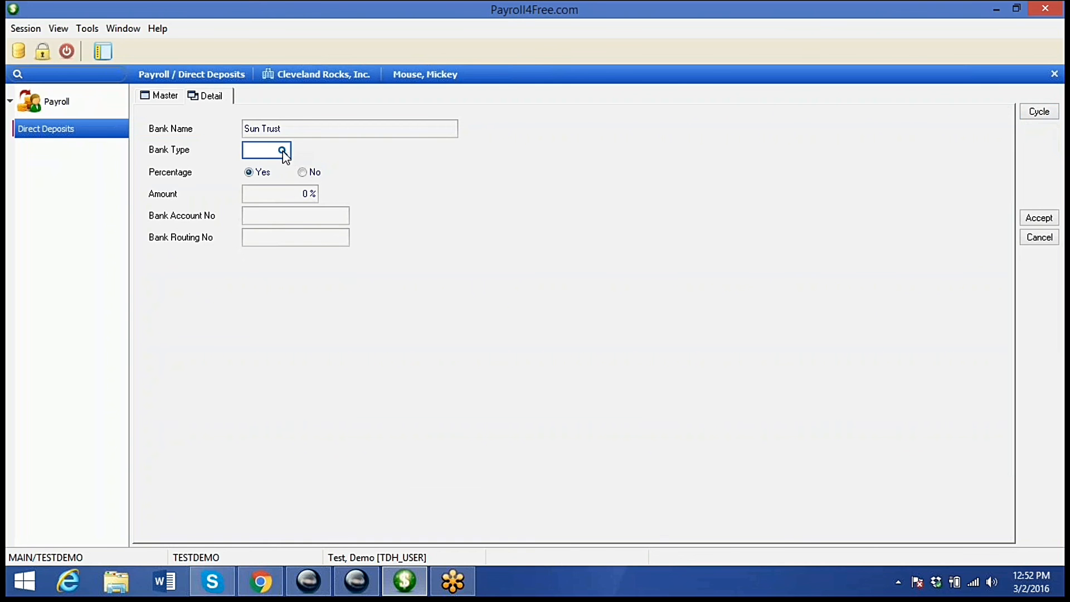
left_click(282, 151)
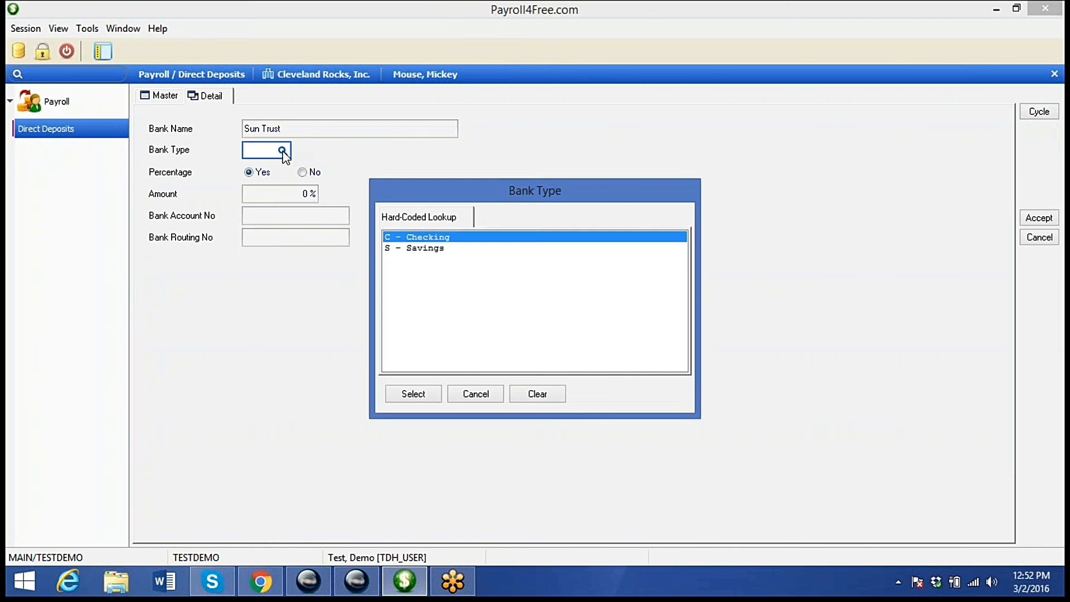
double_click(431, 238)
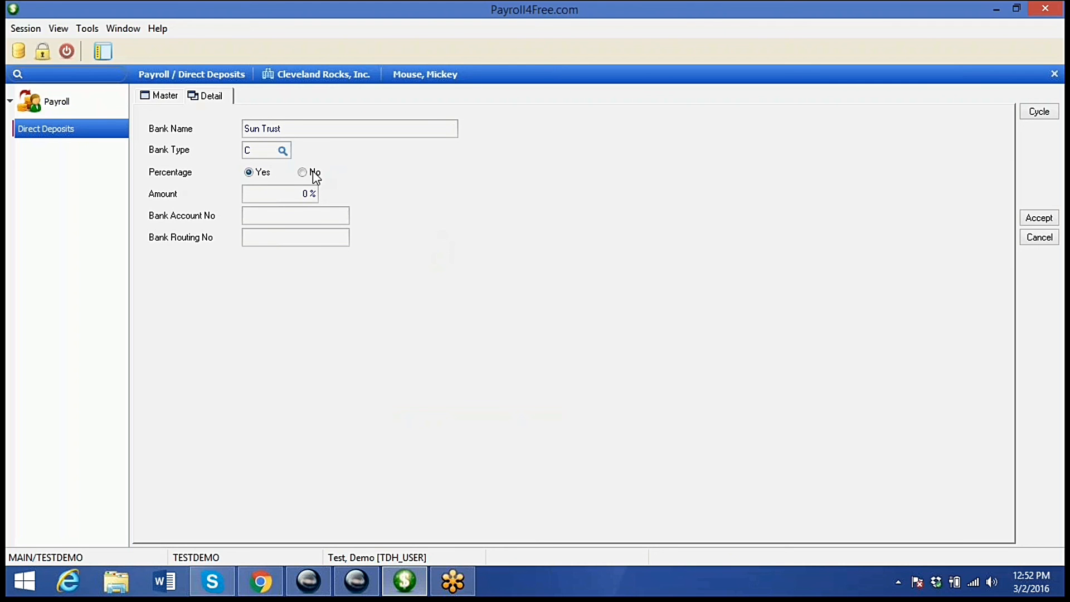
- Set the direct deposit amount to 100 percent, keeping it percentage-based
left_click(280, 194)
key("BackSpace")
type("100")
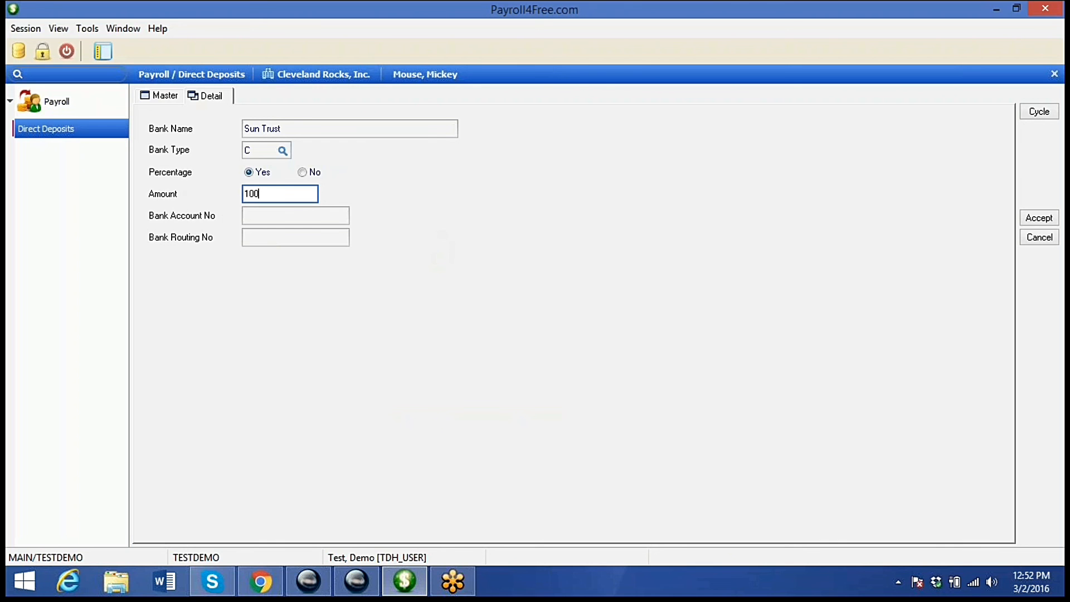
key("Tab")
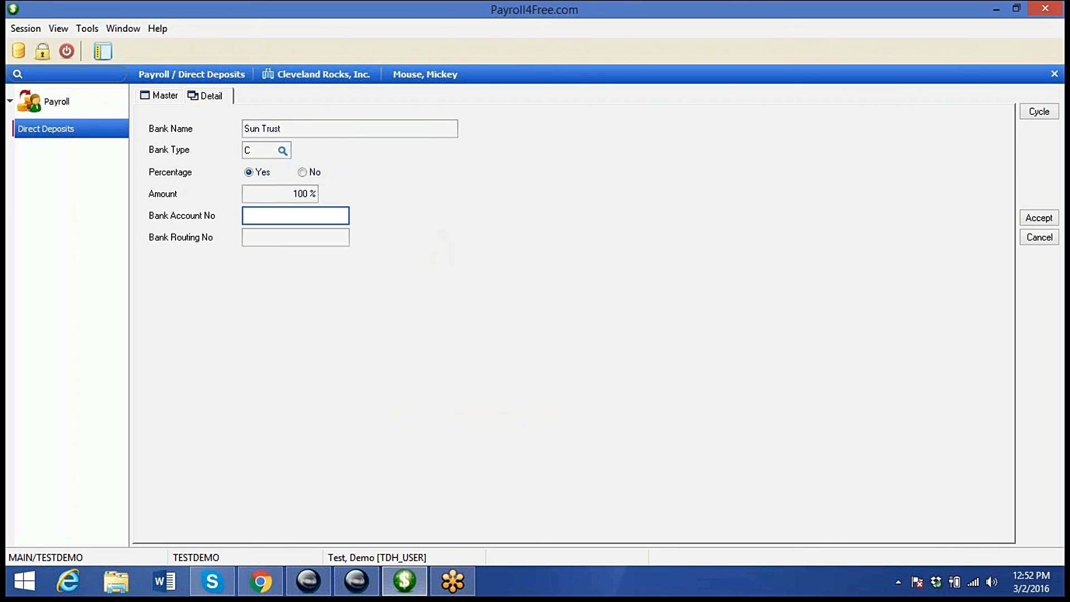
left_click(303, 173)
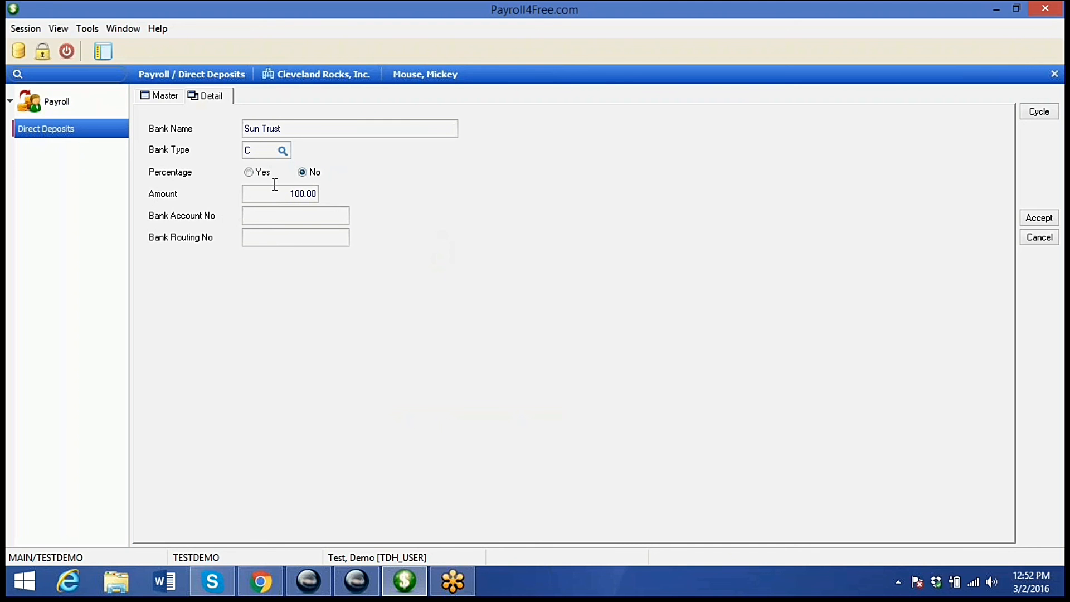
left_click(249, 173)
- Enter the bank account number and bank routing number, and save the direct deposit record
left_click(269, 218)
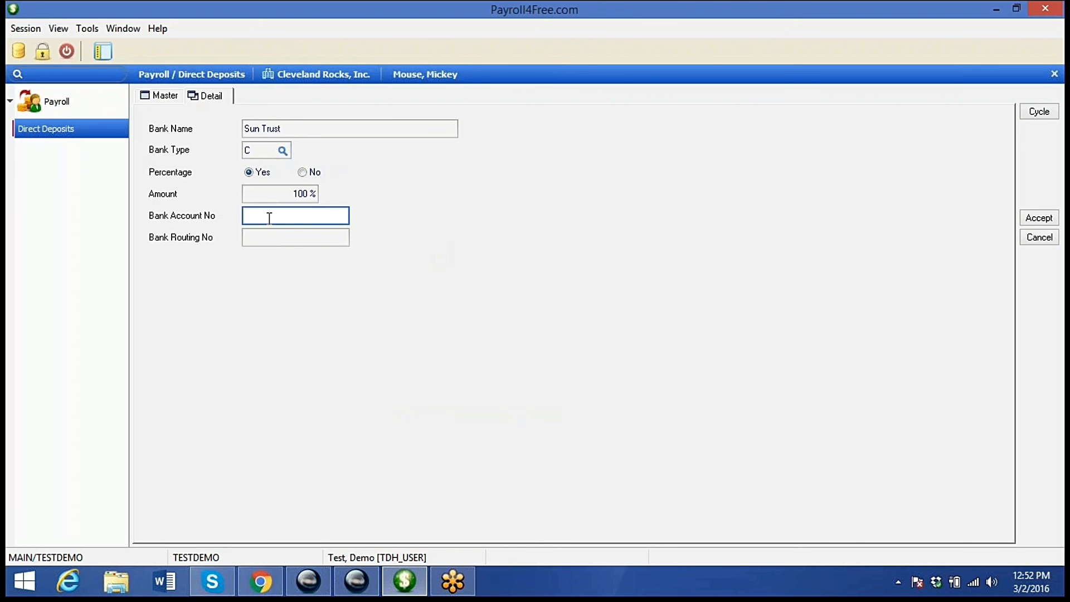
type("12365489")
left_click(259, 238)
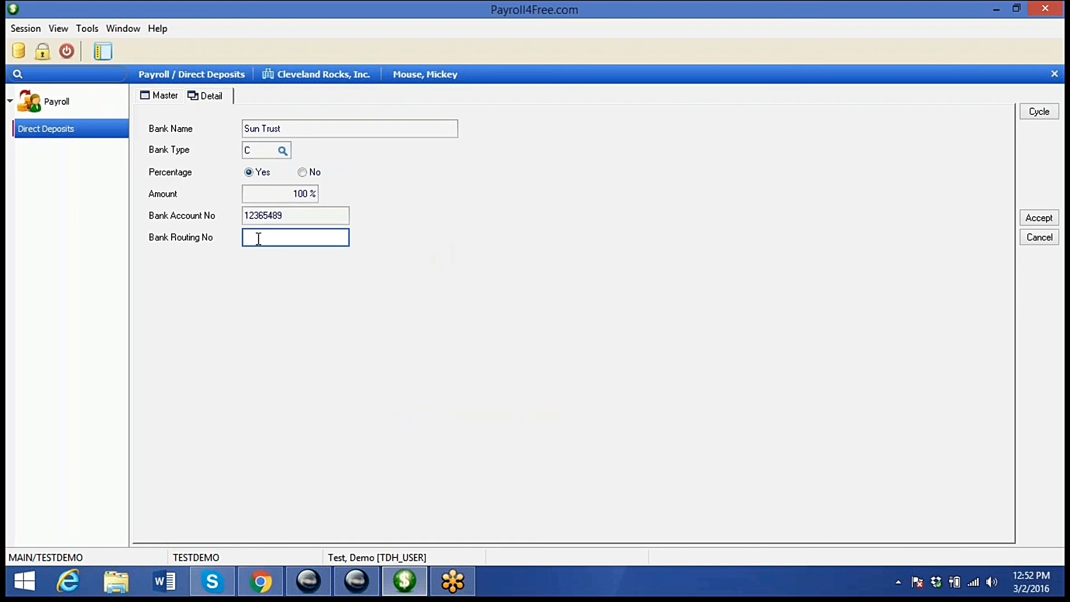
type("12365412")
type("1")
left_click(1037, 219)
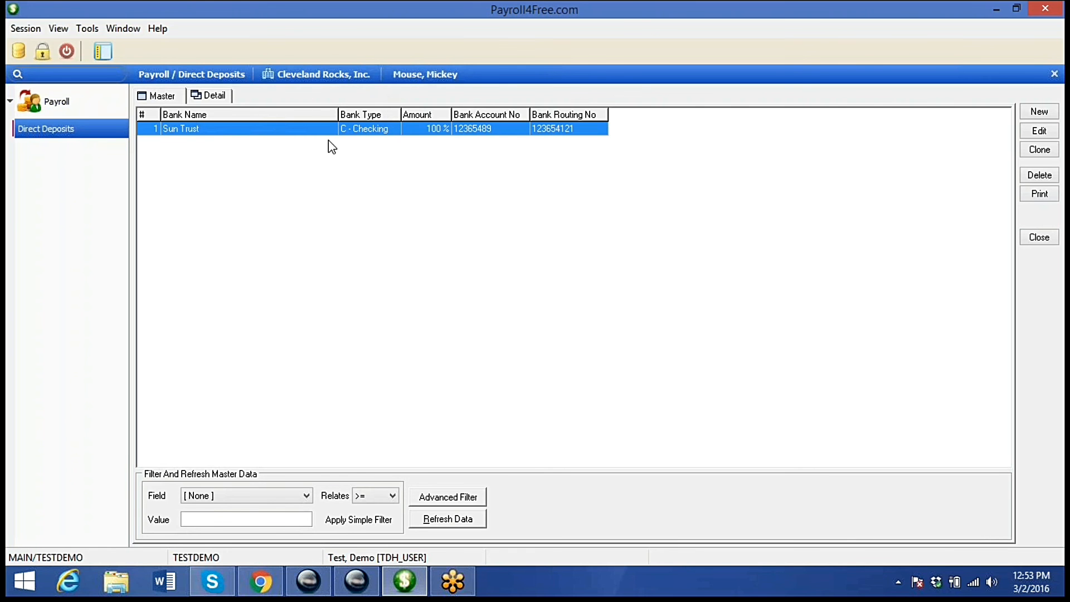
- Return from the direct deposits to the employee list and select the new employee's Emergency Contacts
left_click(1040, 239)
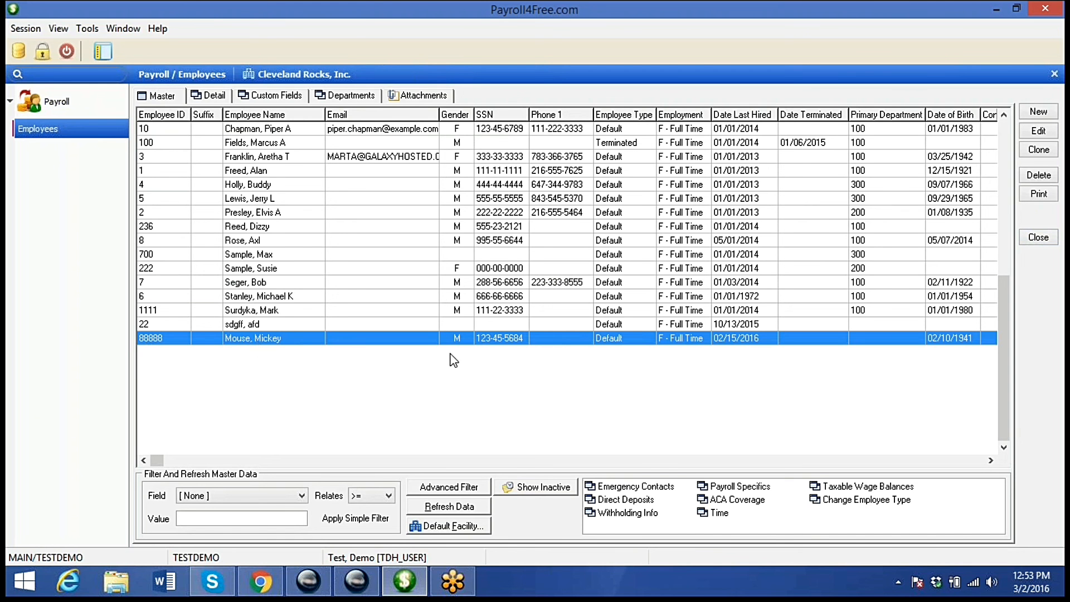
left_click(649, 491)
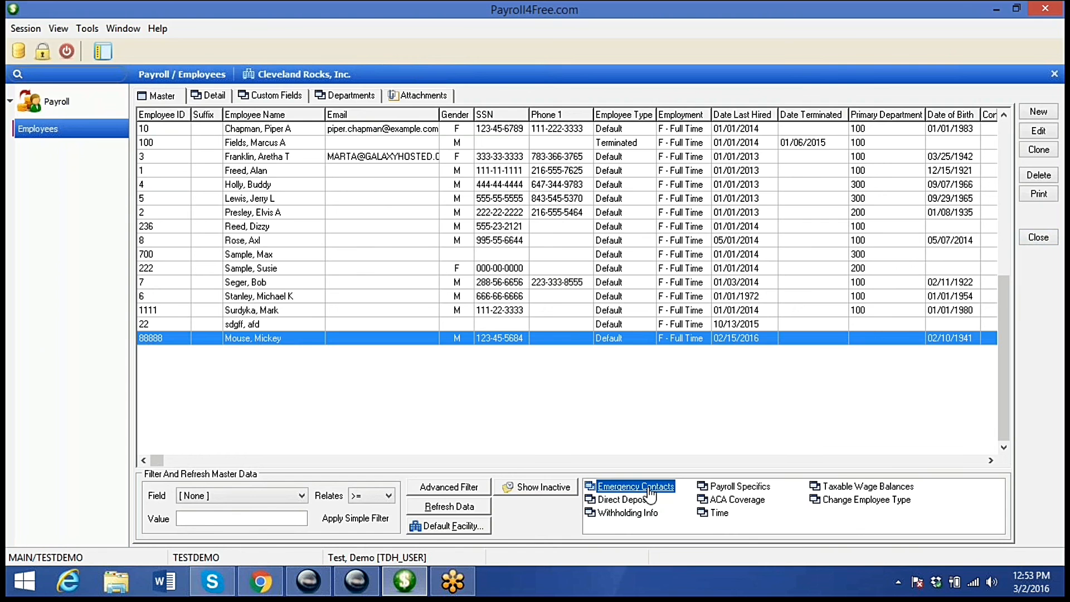
- Create an emergency contact record for the new employee, entering the contact's last name, first name and home phone number
left_click(650, 491)
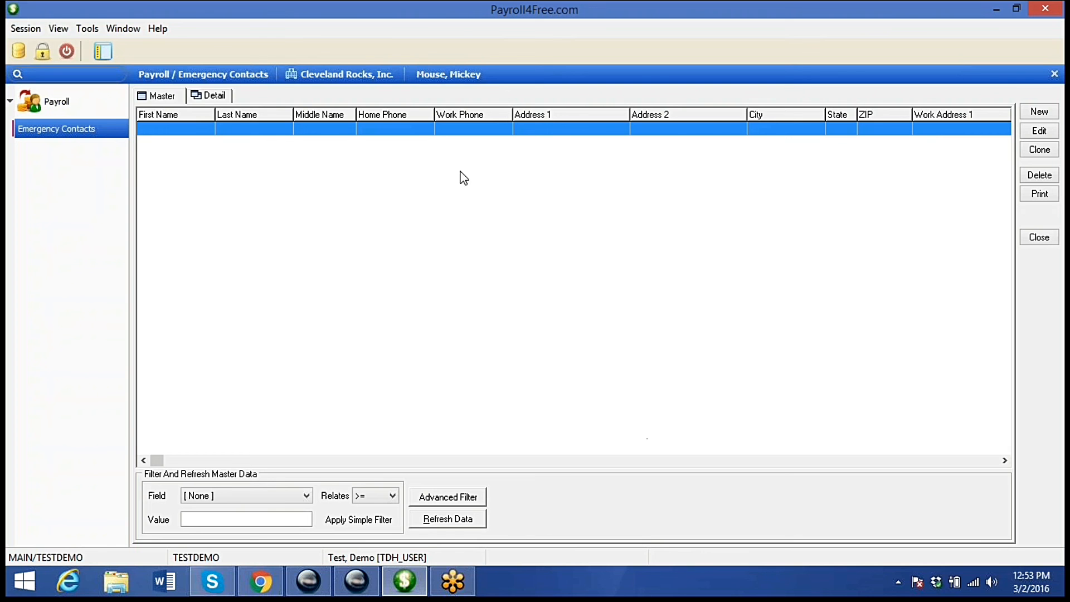
left_click(1052, 112)
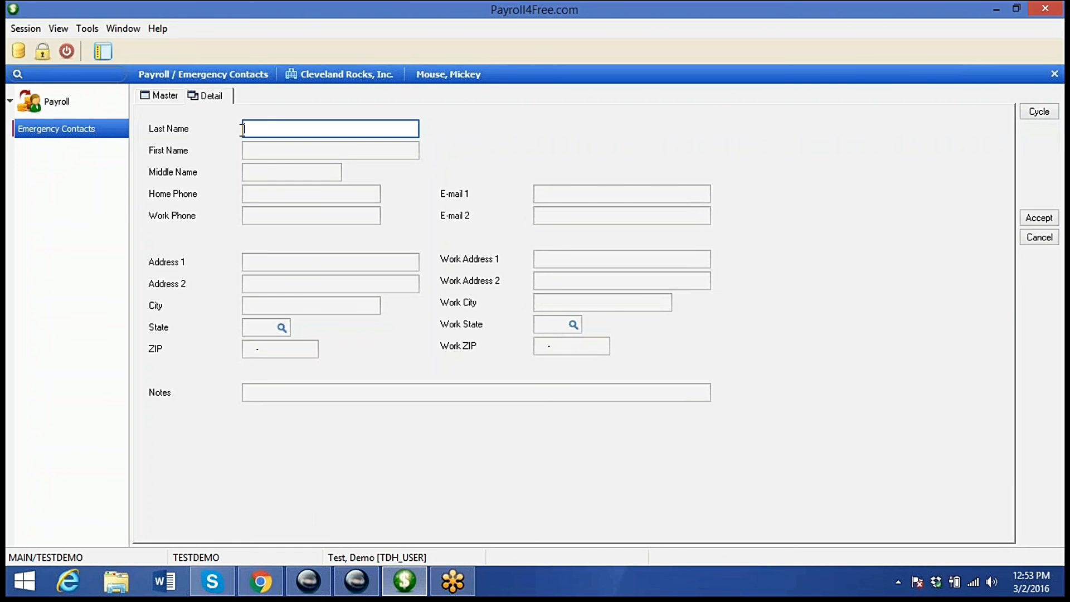
type("Mouse")
key("Tab")
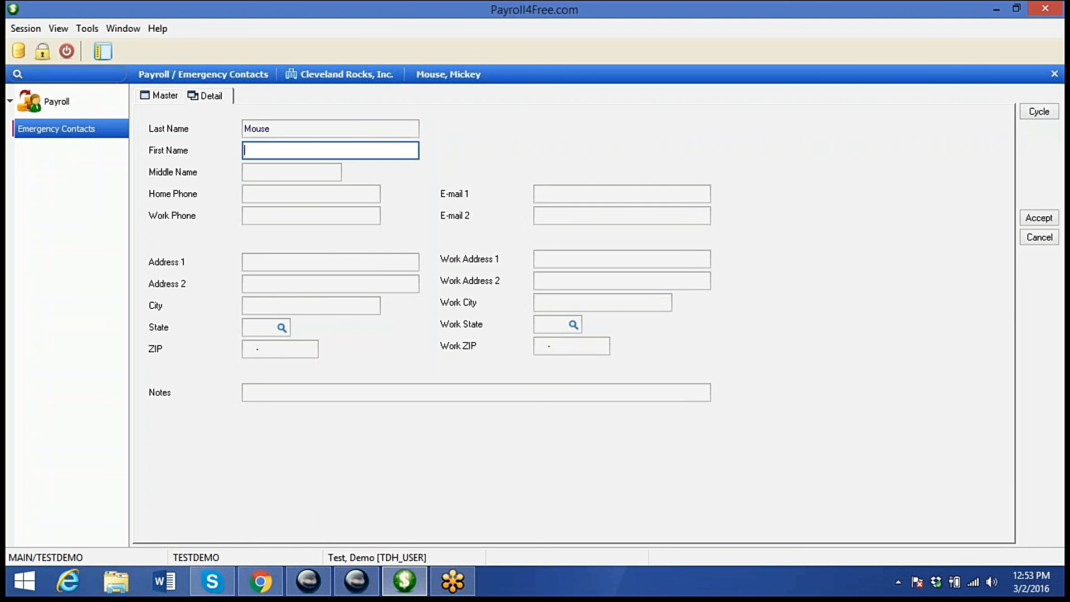
type("Minnie")
key("Tab")
left_click(250, 195)
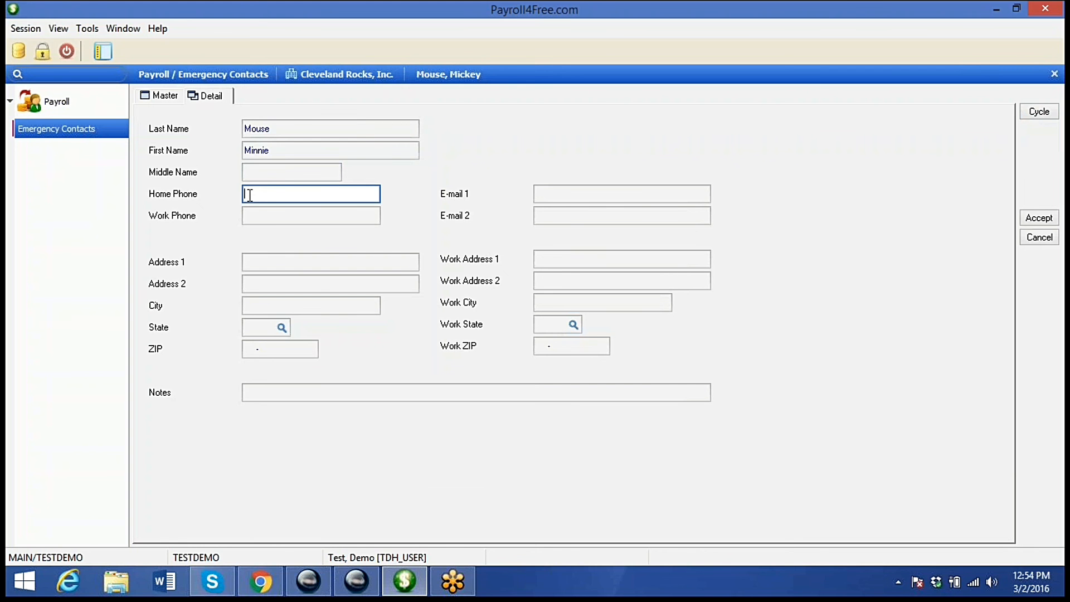
type("555-777-5625")
key("Tab")
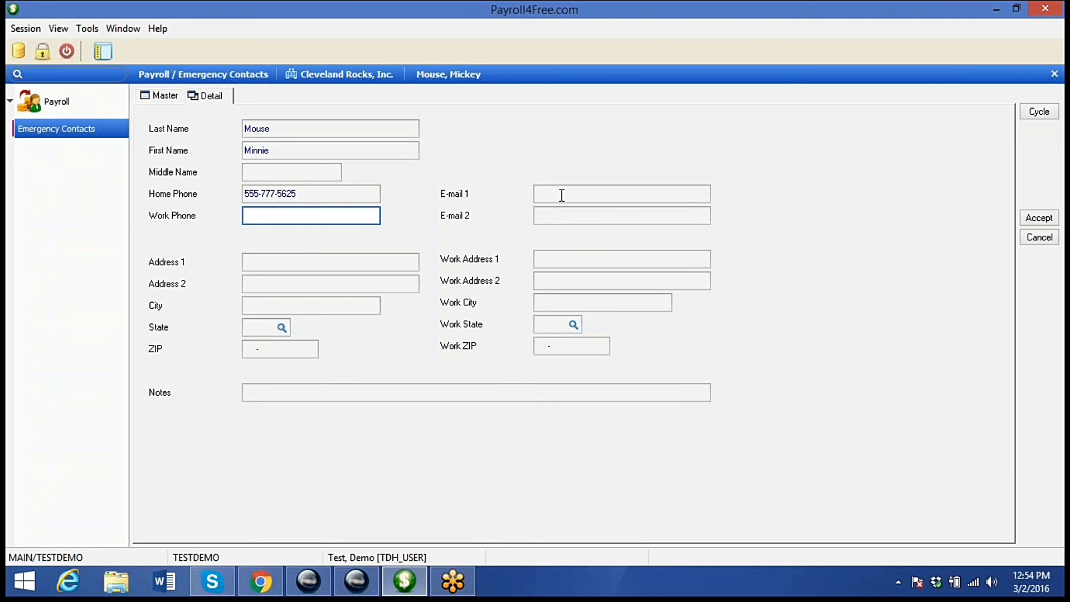
- Add the note Wife to the emergency contact, save the record and return to the employee list
left_click(266, 391)
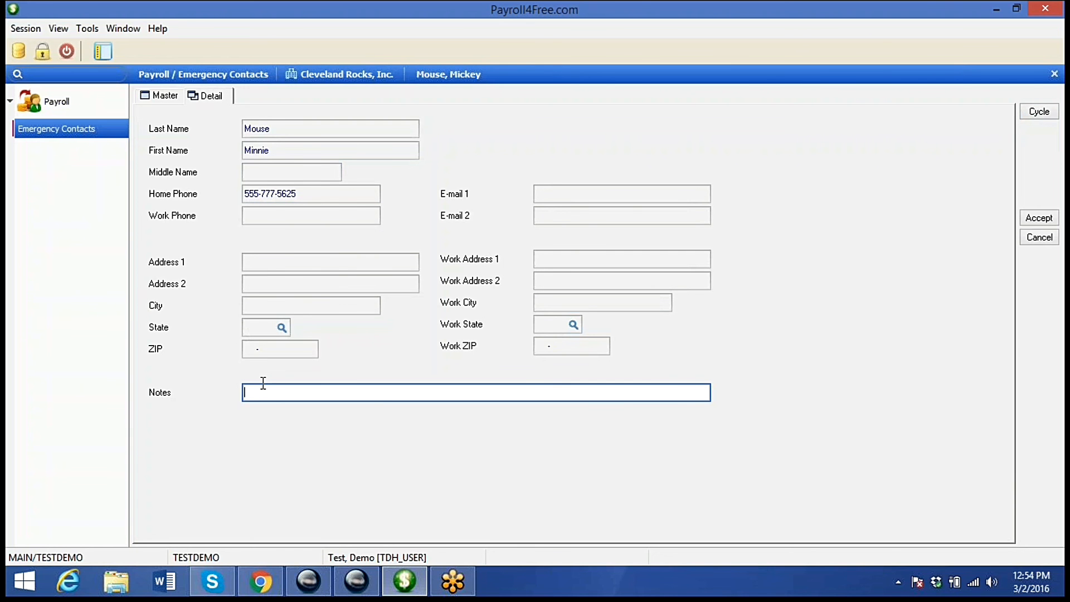
type("Wife")
left_click(1042, 218)
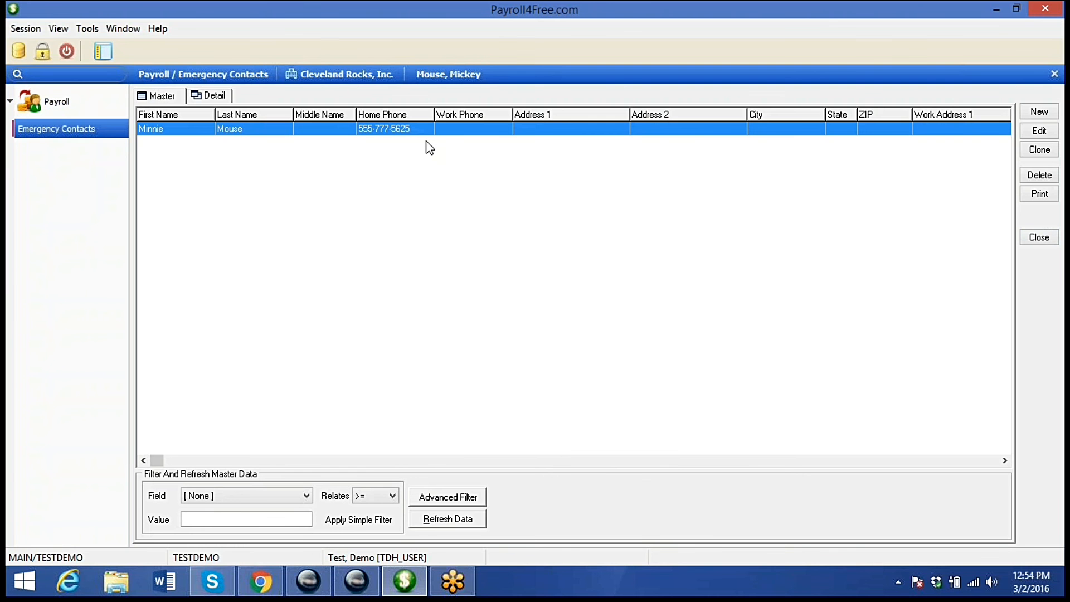
left_click(1050, 239)
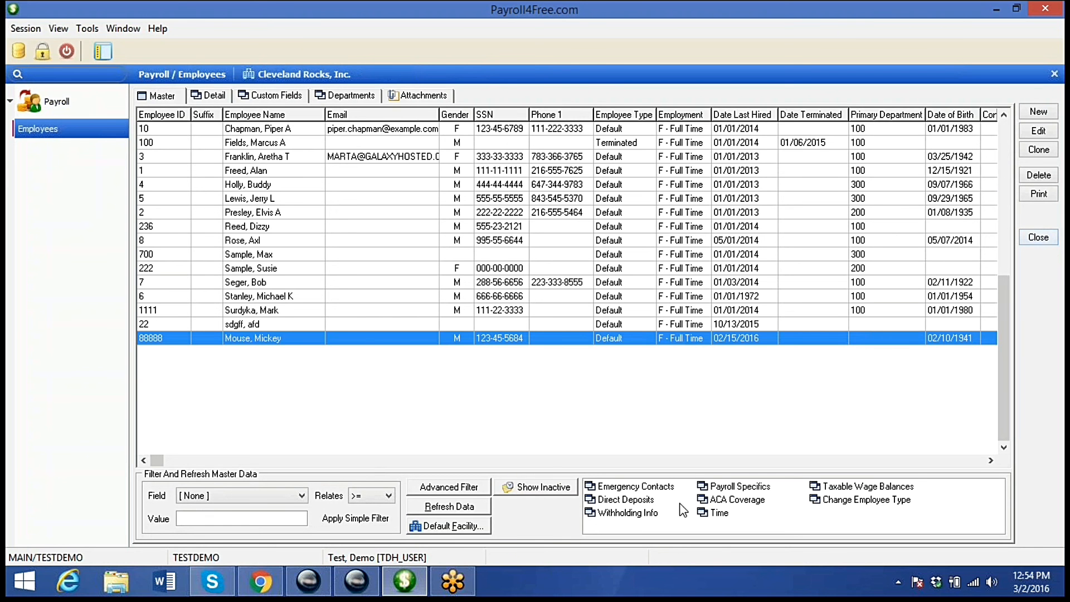
left_click(669, 486)
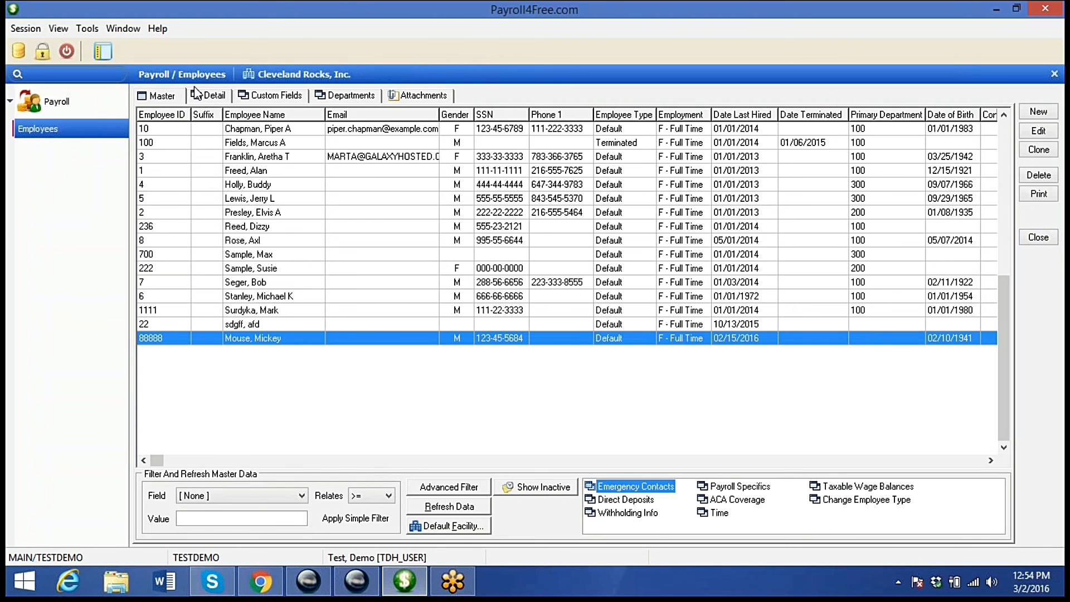
- View the payroll guides offered in the Payroll4Free Web Help, and close the help window
left_click(159, 29)
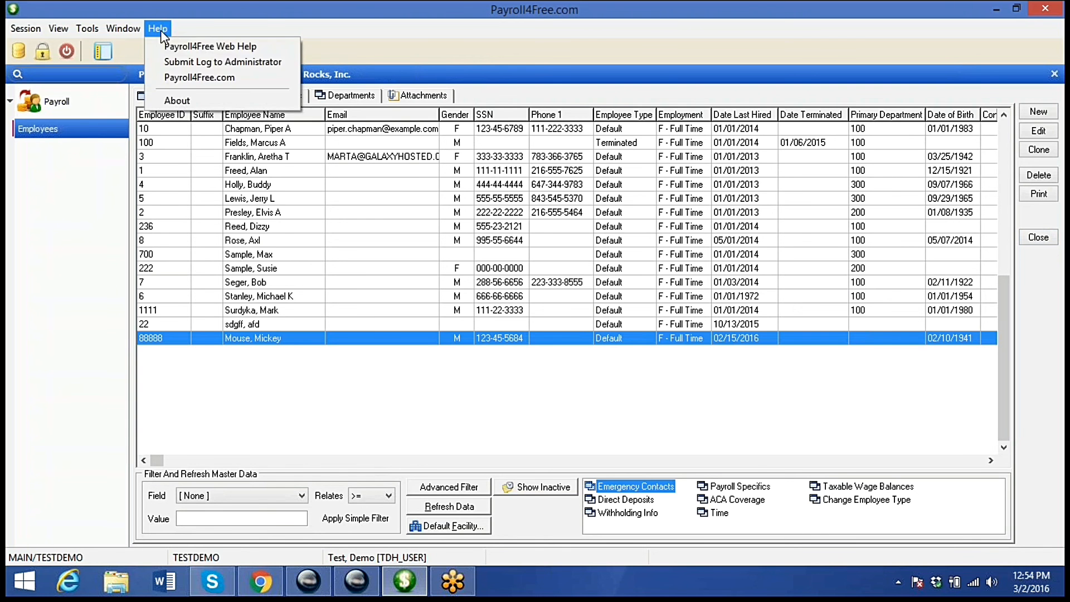
left_click(239, 48)
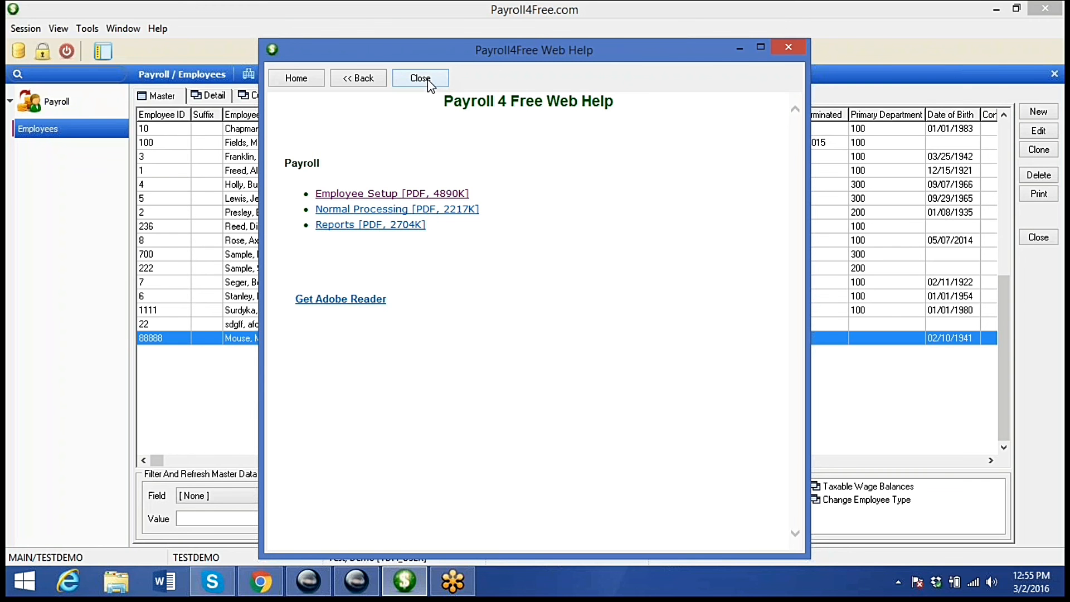
left_click(792, 47)
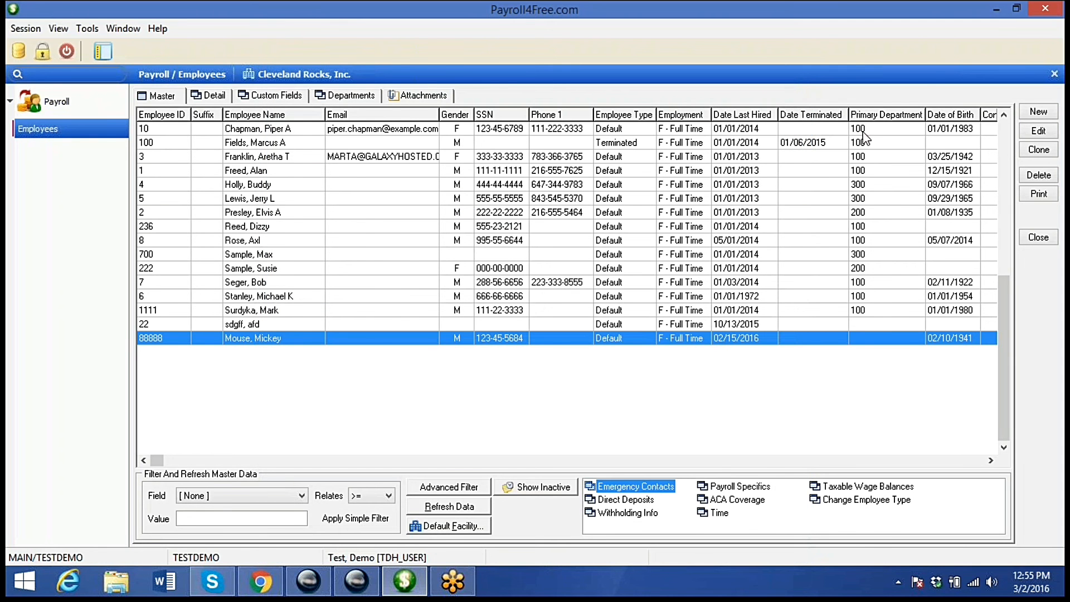